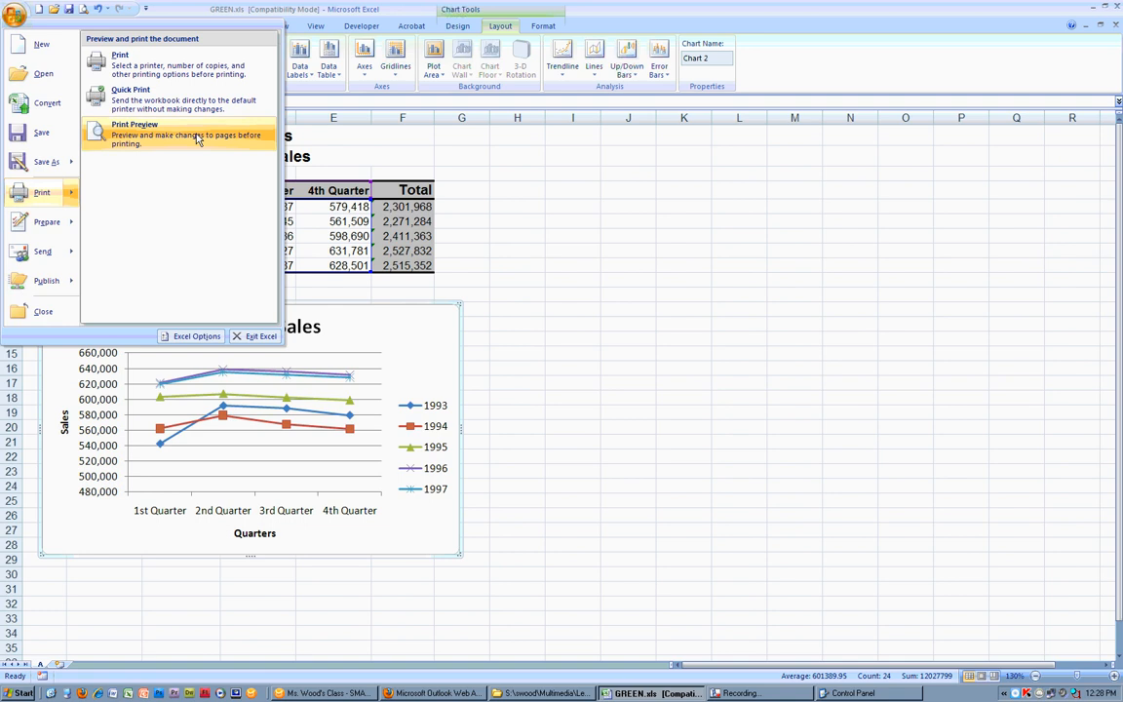
Step: Preview the printout with only the Greenburg Sales chart selected, and close the preview
{"action": "left_click", "coordinate": [198, 140]}
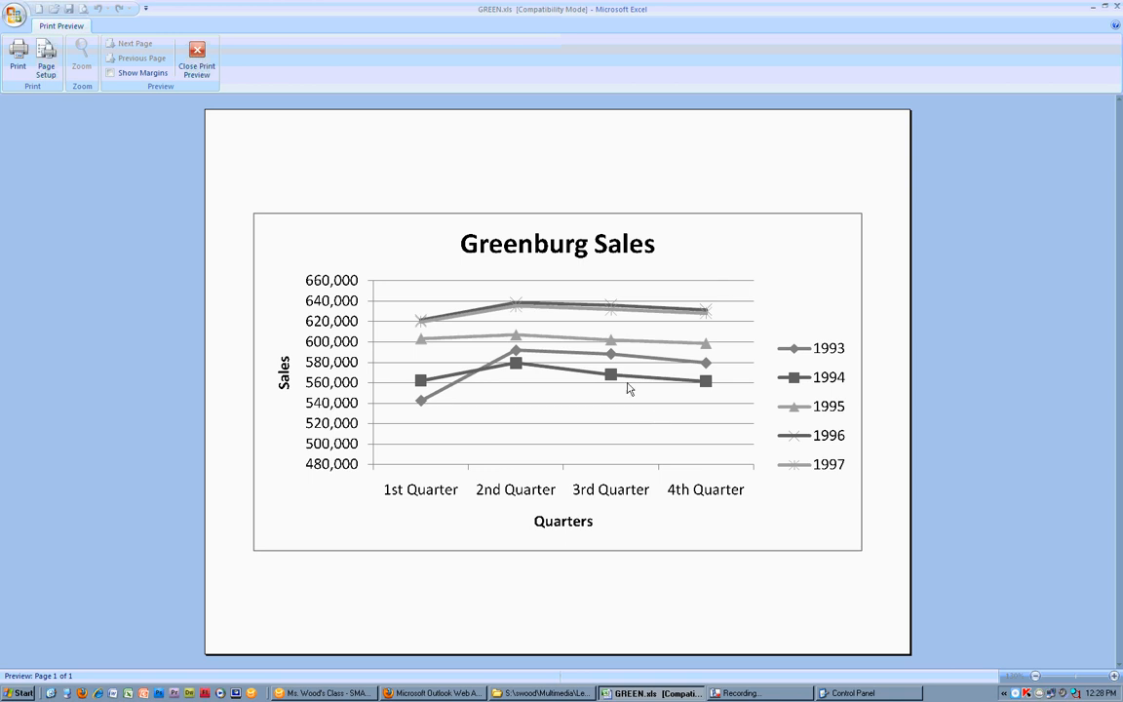
{"action": "left_click", "coordinate": [197, 65]}
Step: Deselect the chart by selecting cell H9 and open the print preview of the whole worksheet
{"action": "left_click", "coordinate": [493, 270]}
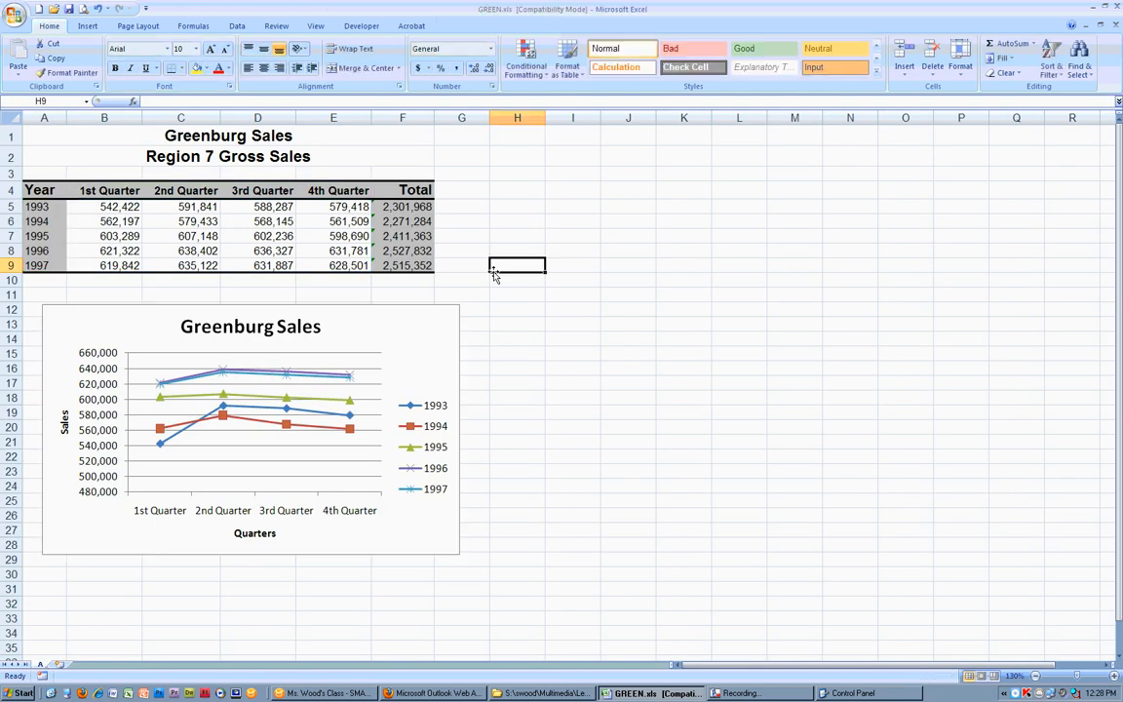
{"action": "left_click", "coordinate": [14, 16]}
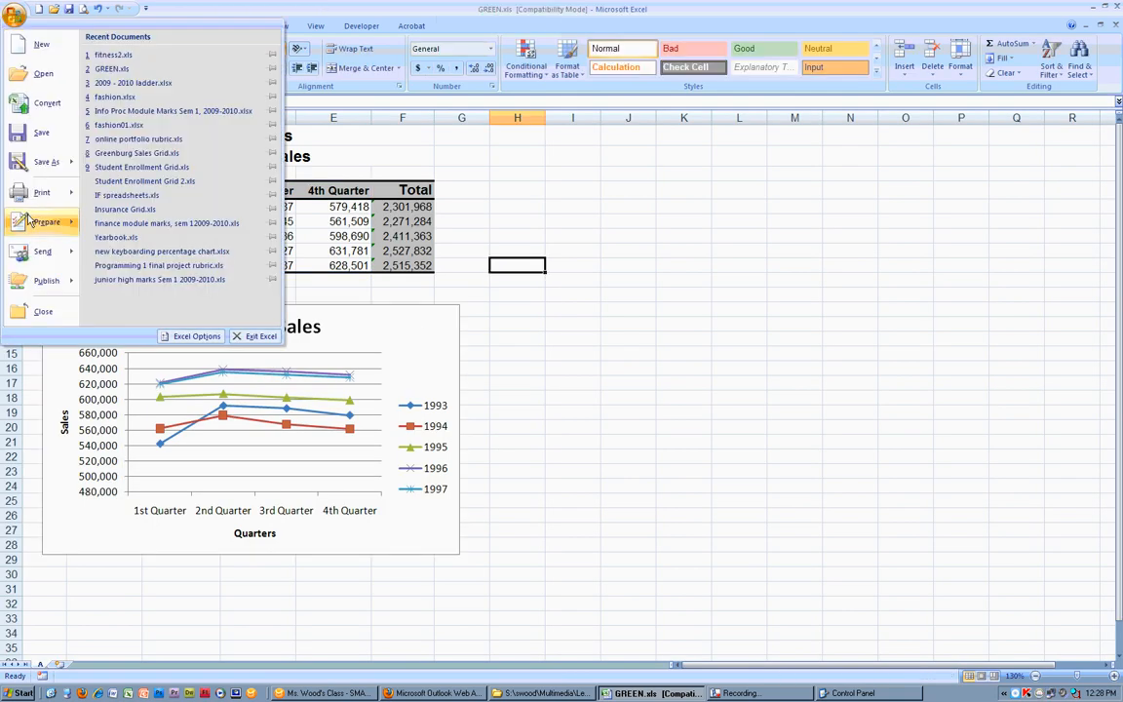
{"action": "mouse_move", "coordinate": [35, 193]}
{"action": "left_click", "coordinate": [149, 138]}
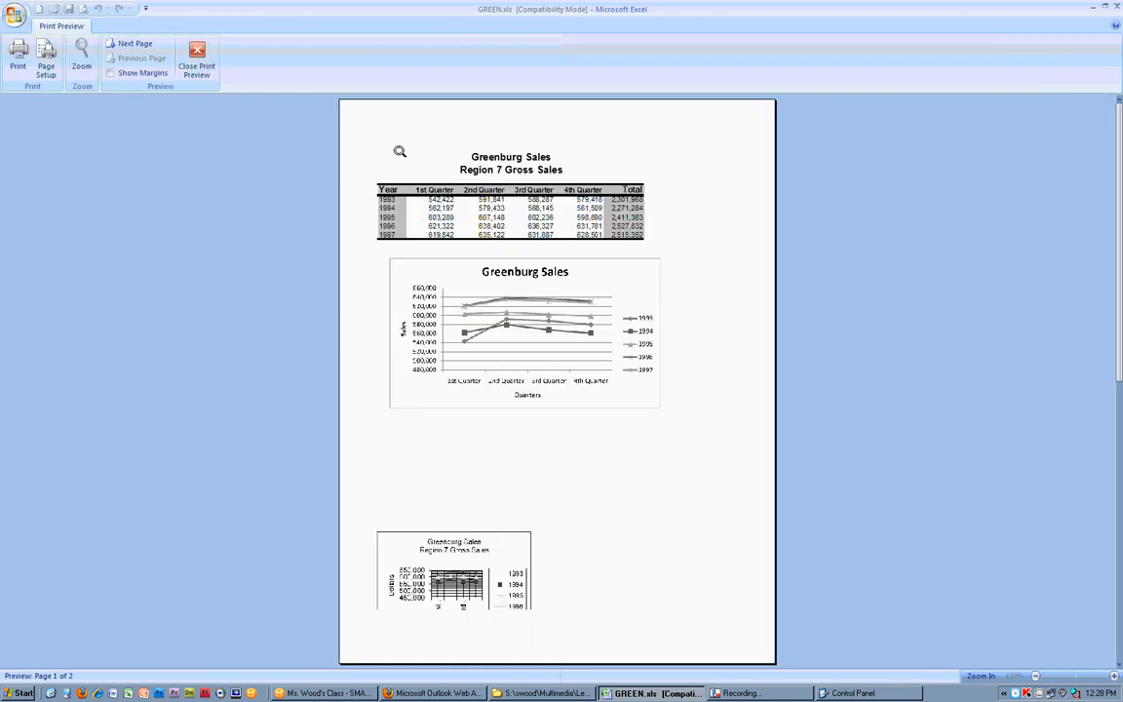
{"action": "mouse_move", "coordinate": [467, 142]}
{"action": "left_mouse_down"}
{"action": "mouse_move", "coordinate": [363, 220]}
{"action": "mouse_move", "coordinate": [656, 146]}
{"action": "mouse_move", "coordinate": [446, 119]}
{"action": "left_mouse_up"}
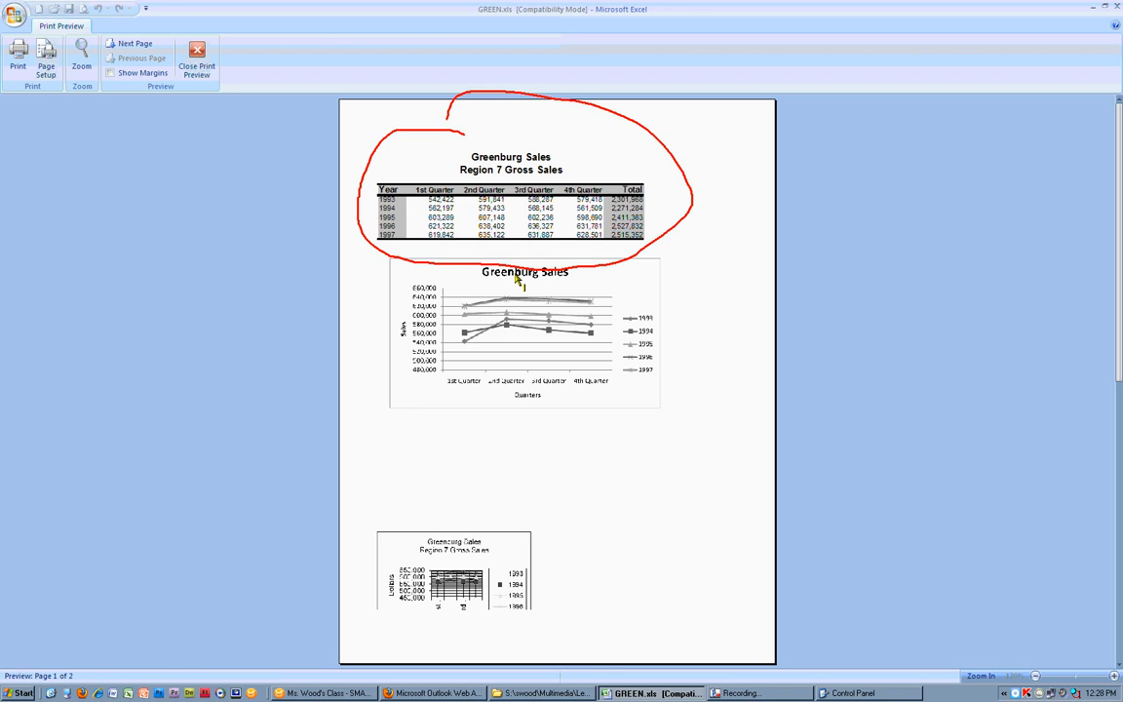
{"action": "mouse_move", "coordinate": [521, 244]}
{"action": "left_mouse_down"}
{"action": "mouse_move", "coordinate": [368, 380]}
{"action": "mouse_move", "coordinate": [503, 214]}
{"action": "left_mouse_up"}
{"action": "left_click_drag", "start_coordinate": [507, 545], "coordinate": [400, 630]}
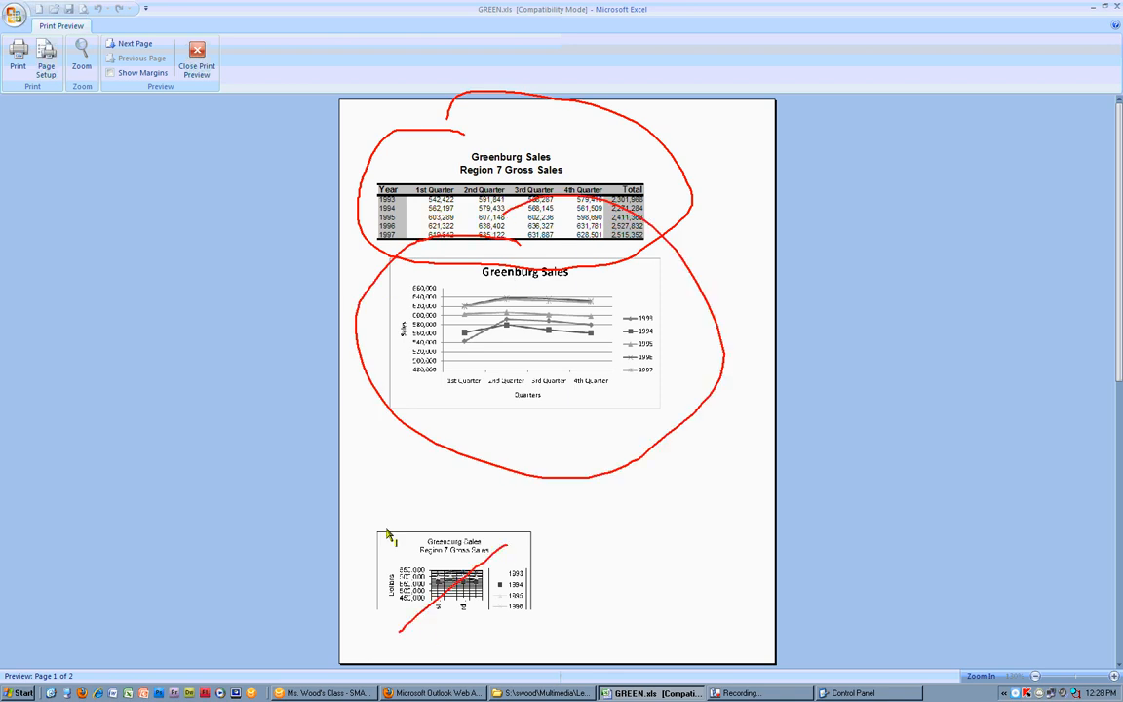
{"action": "left_click_drag", "start_coordinate": [389, 522], "coordinate": [523, 631]}
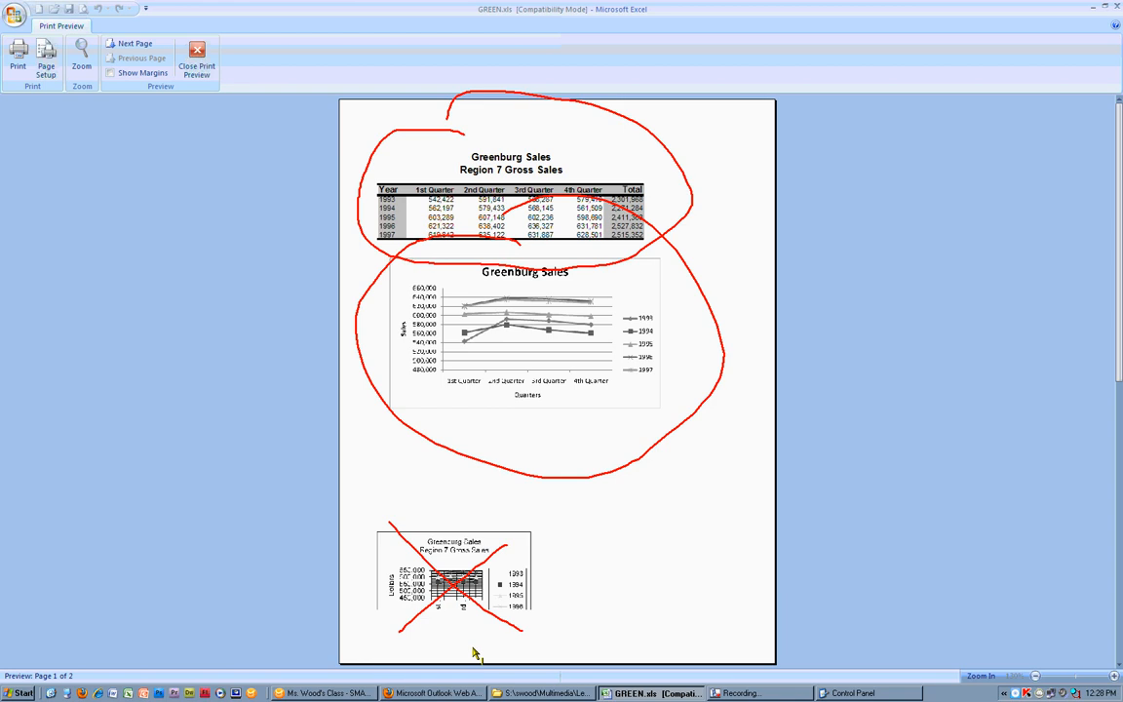
{"action": "mouse_move", "coordinate": [526, 542]}
{"action": "left_mouse_down"}
{"action": "mouse_move", "coordinate": [381, 657]}
{"action": "mouse_move", "coordinate": [538, 525]}
{"action": "left_mouse_up"}
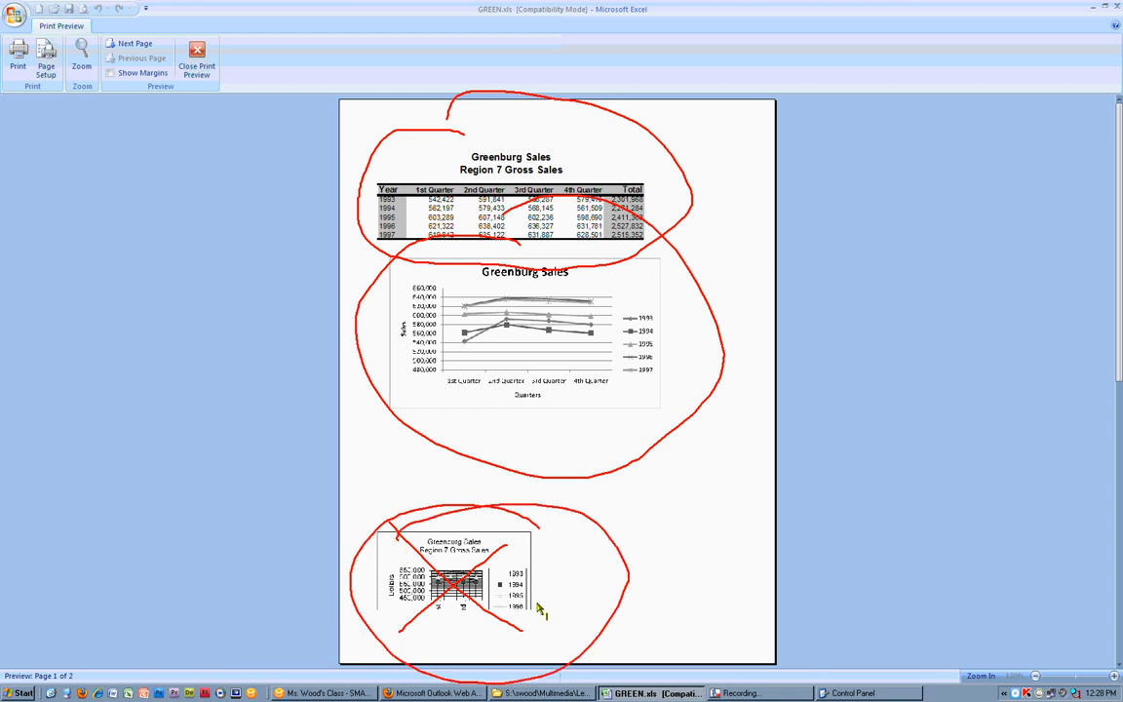
{"action": "mouse_move", "coordinate": [86, 661]}
{"action": "left_mouse_down"}
{"action": "mouse_move", "coordinate": [31, 667]}
{"action": "mouse_move", "coordinate": [90, 688]}
{"action": "mouse_move", "coordinate": [64, 664]}
{"action": "left_mouse_up"}
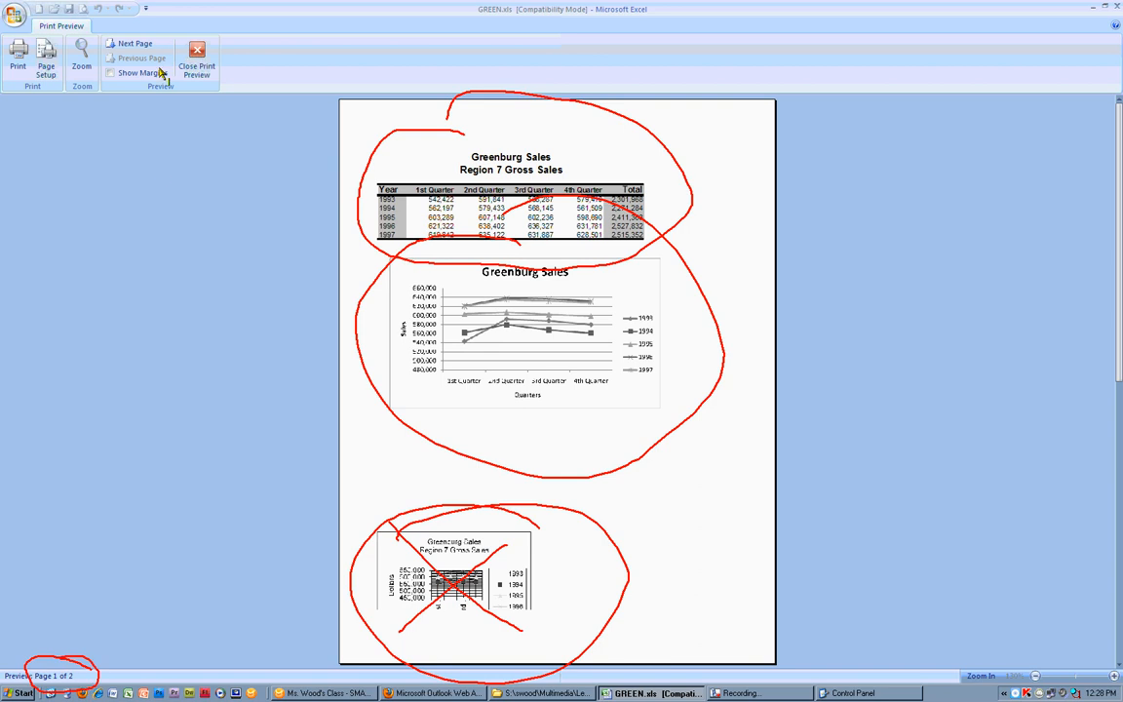
{"action": "mouse_move", "coordinate": [105, 51]}
{"action": "left_mouse_down"}
{"action": "mouse_move", "coordinate": [98, 24]}
{"action": "mouse_move", "coordinate": [148, 63]}
{"action": "left_mouse_up"}
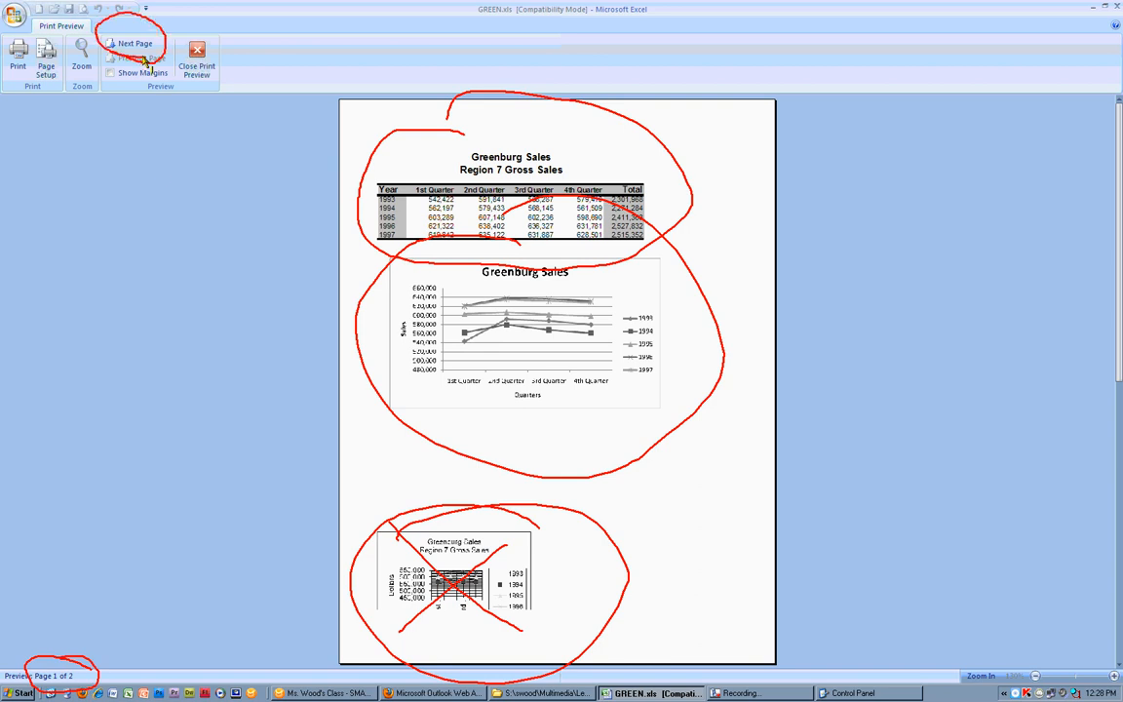
{"action": "key", "text": "F10"}
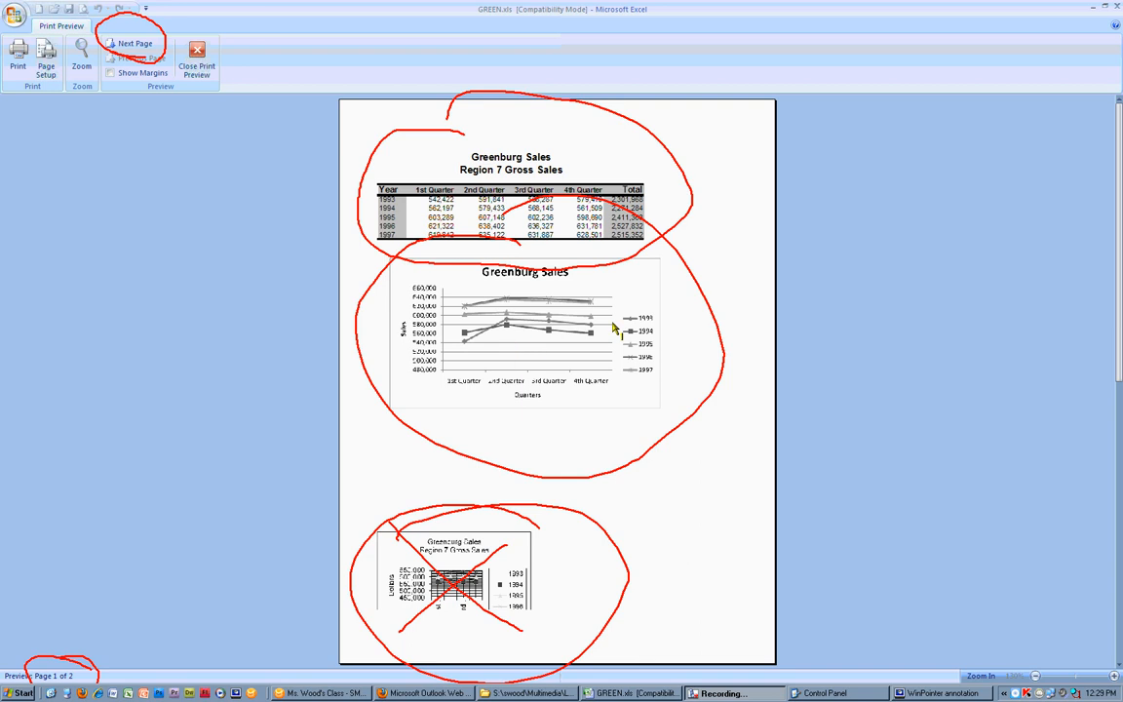
{"action": "key", "text": "Escape"}
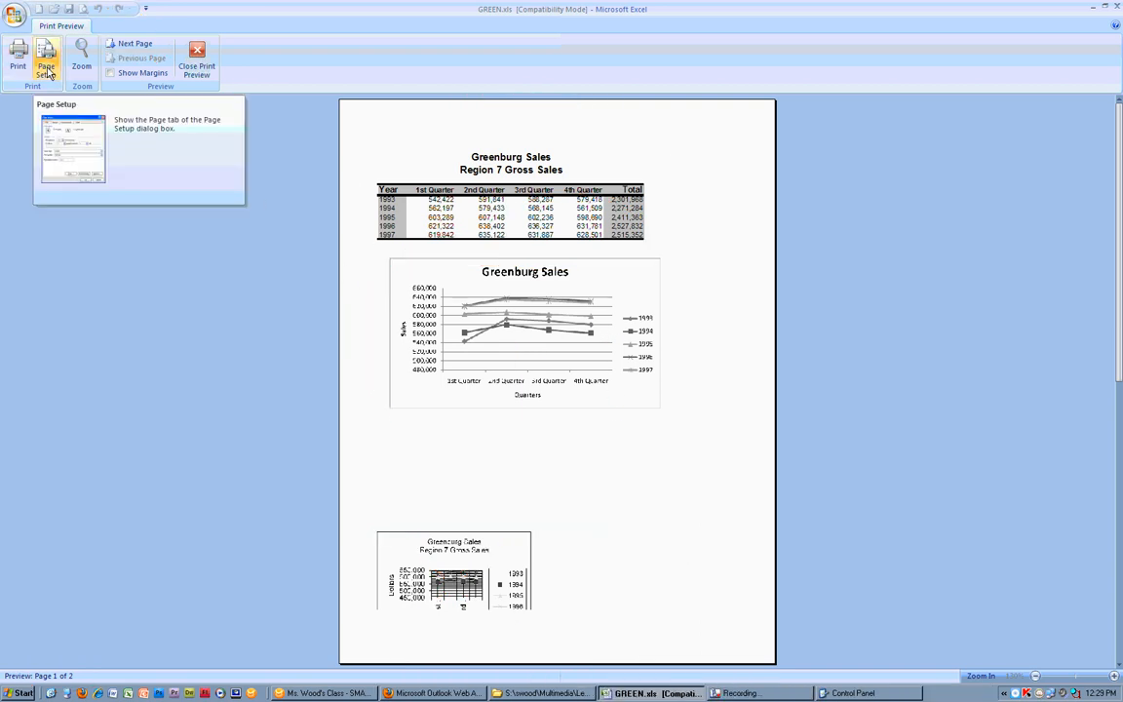
Step: Set the worksheet's page orientation to landscape in Page Setup
{"action": "left_click", "coordinate": [46, 73]}
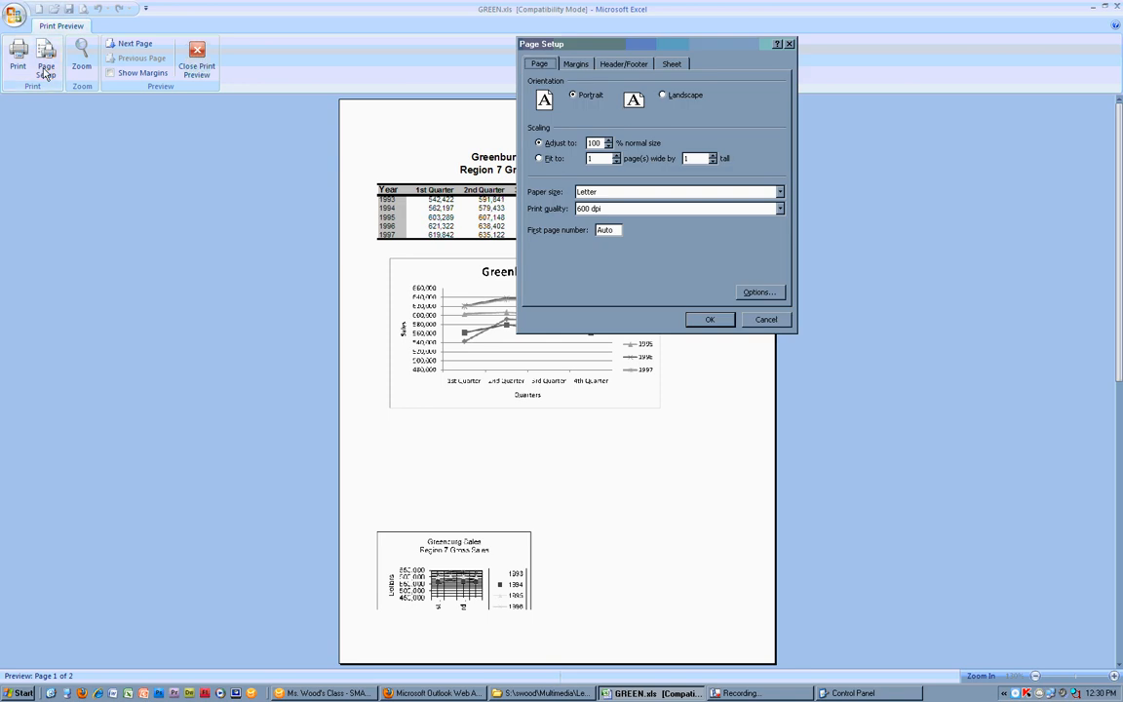
{"action": "left_click", "coordinate": [663, 96]}
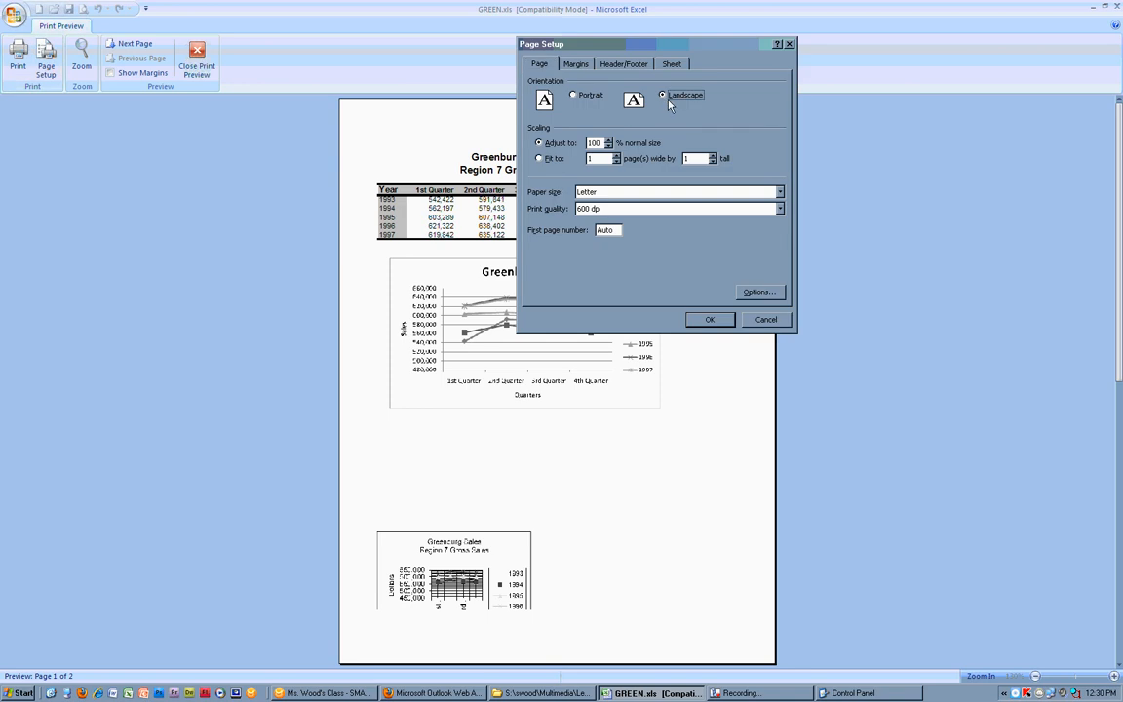
{"action": "left_click", "coordinate": [710, 321]}
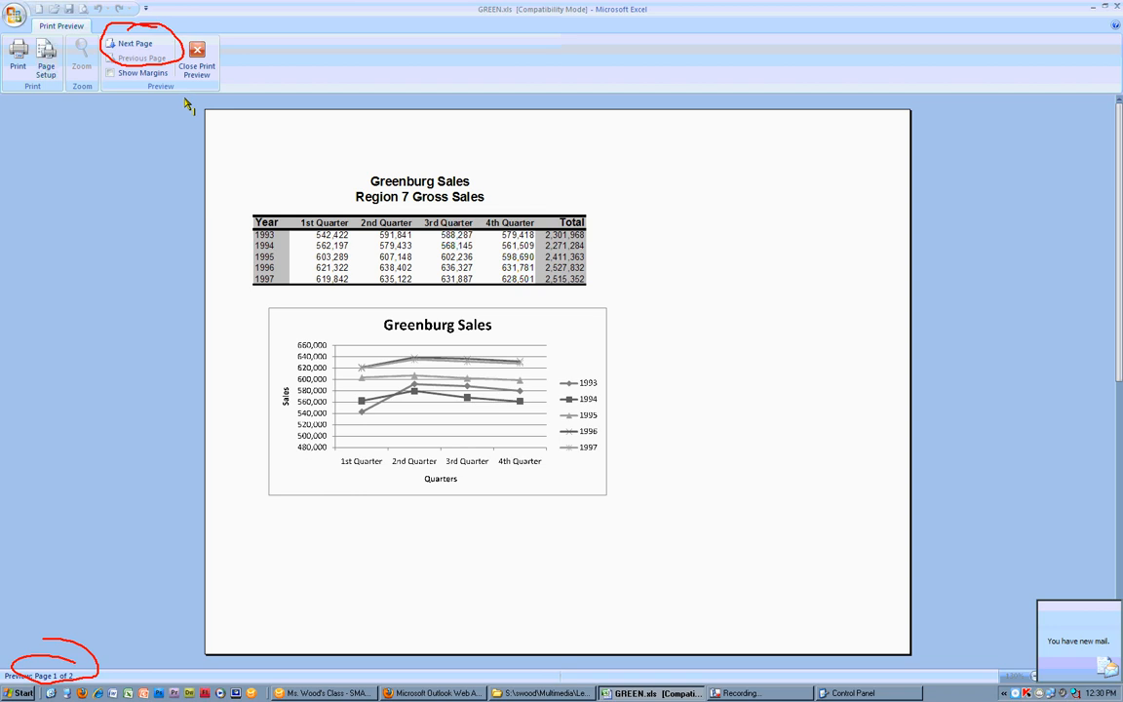
Step: Set the page orientation to portrait and scale the printout to fit 1 page wide by 1 tall
{"action": "left_click", "coordinate": [47, 68]}
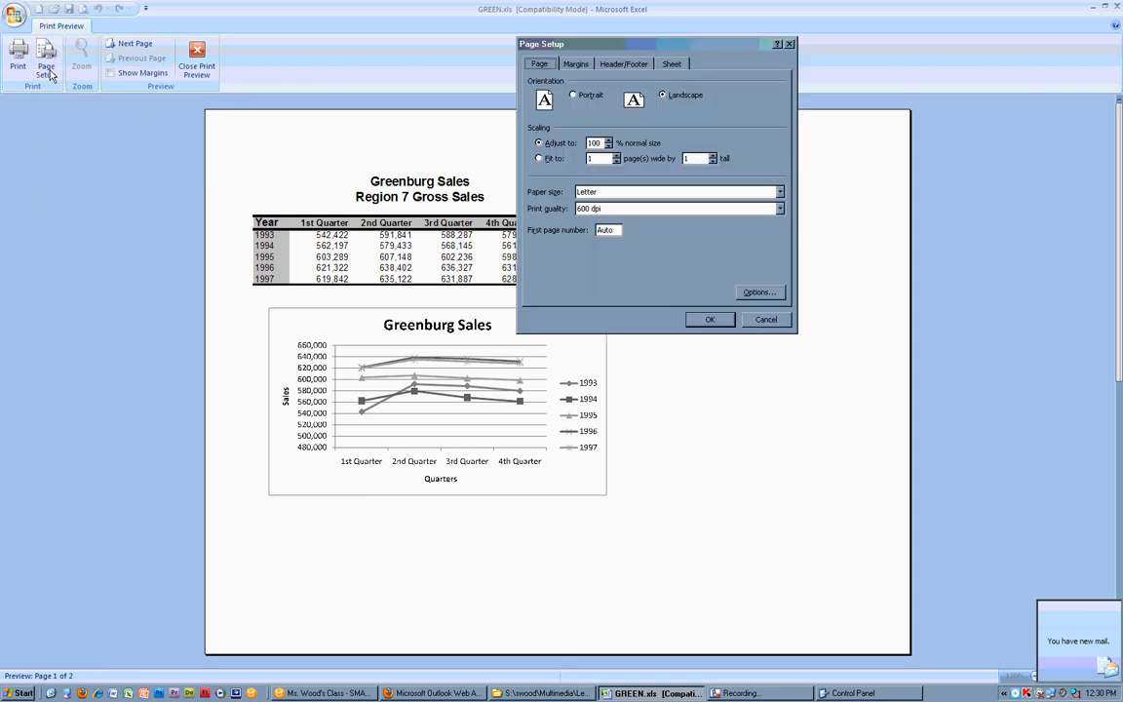
{"action": "left_click", "coordinate": [574, 95]}
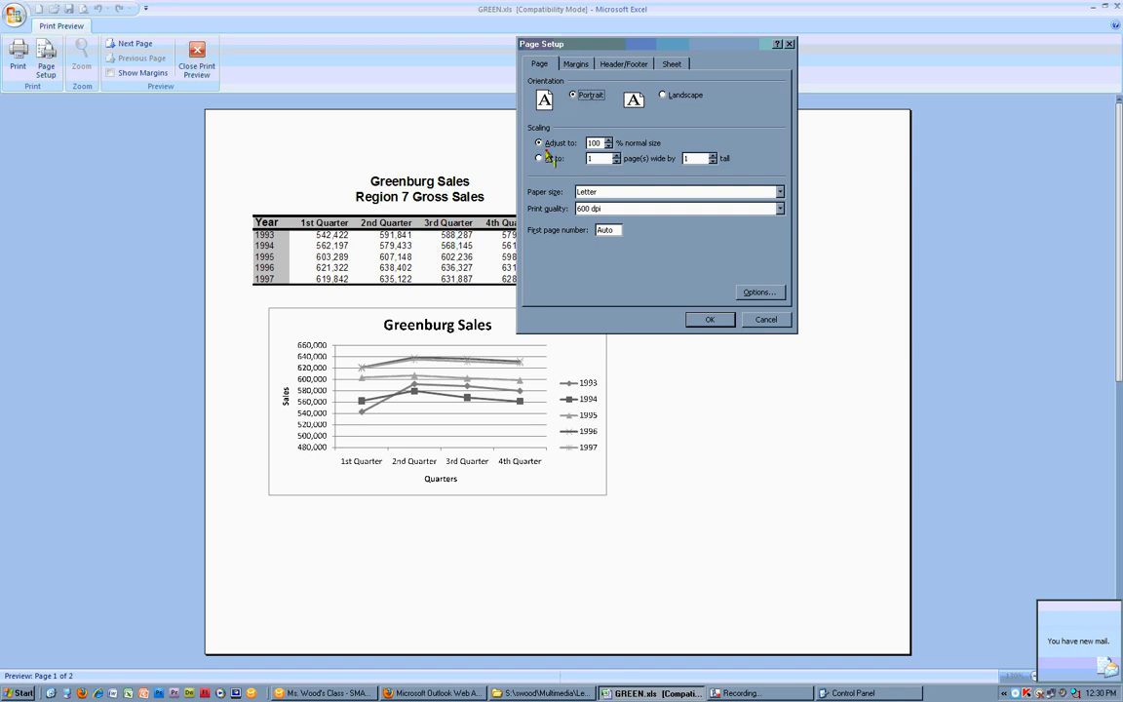
{"action": "mouse_move", "coordinate": [548, 150]}
{"action": "left_mouse_down"}
{"action": "mouse_move", "coordinate": [531, 168]}
{"action": "mouse_move", "coordinate": [708, 182]}
{"action": "mouse_move", "coordinate": [624, 142]}
{"action": "mouse_move", "coordinate": [539, 148]}
{"action": "left_mouse_up"}
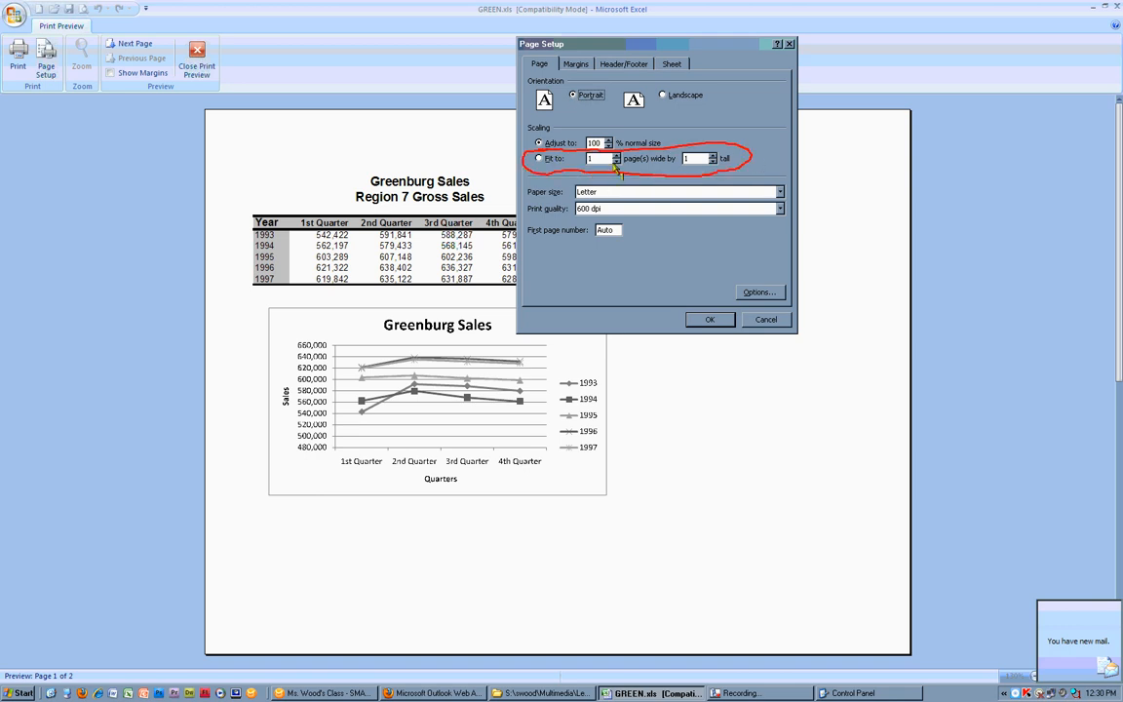
{"action": "key", "text": "Escape"}
{"action": "left_click", "coordinate": [540, 159]}
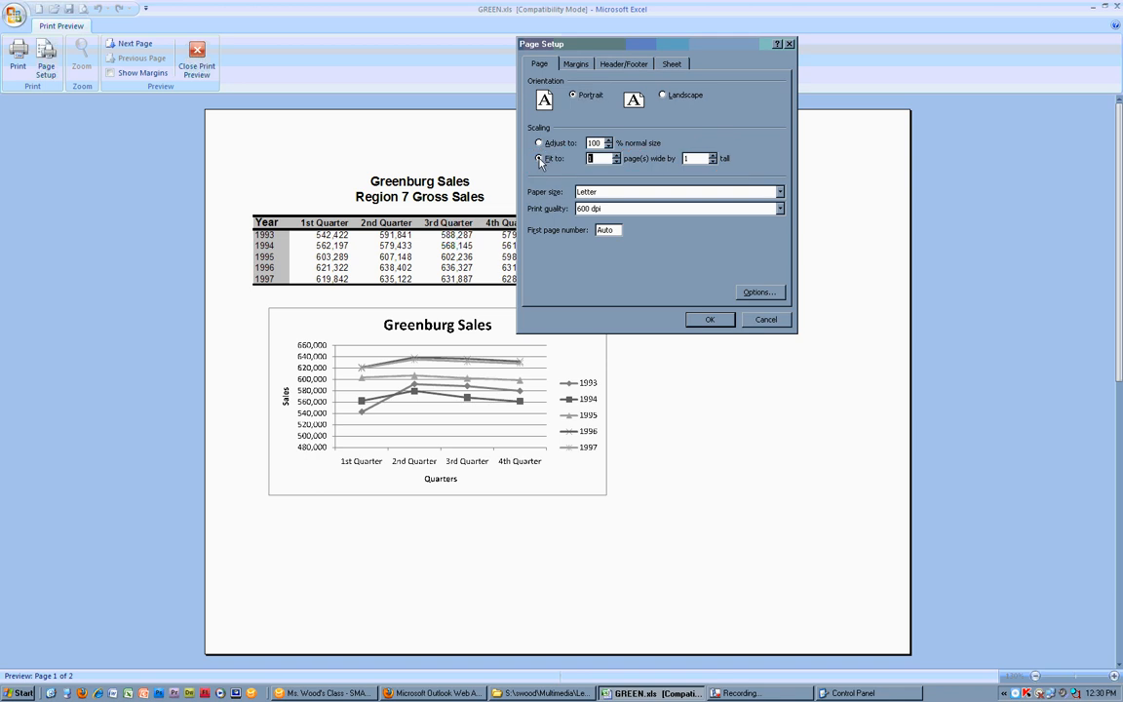
{"action": "left_click", "coordinate": [711, 320]}
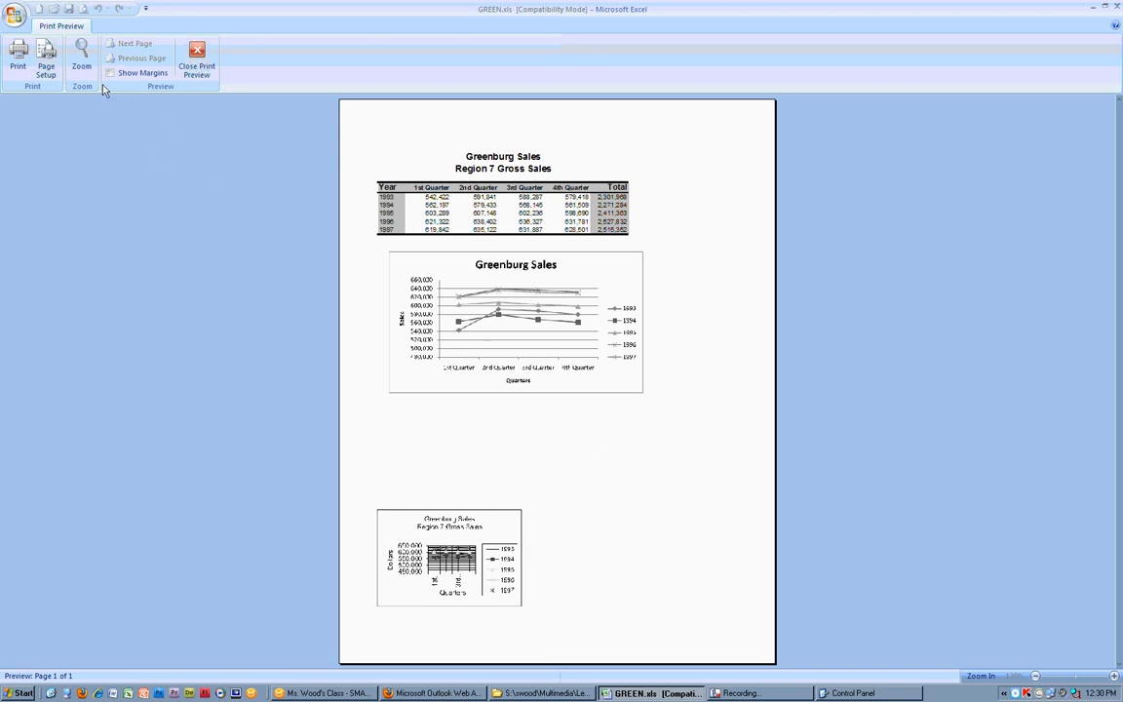
Step: Add a custom page header with the author's name in the left section and "Green" in the center section
{"action": "left_click", "coordinate": [45, 68]}
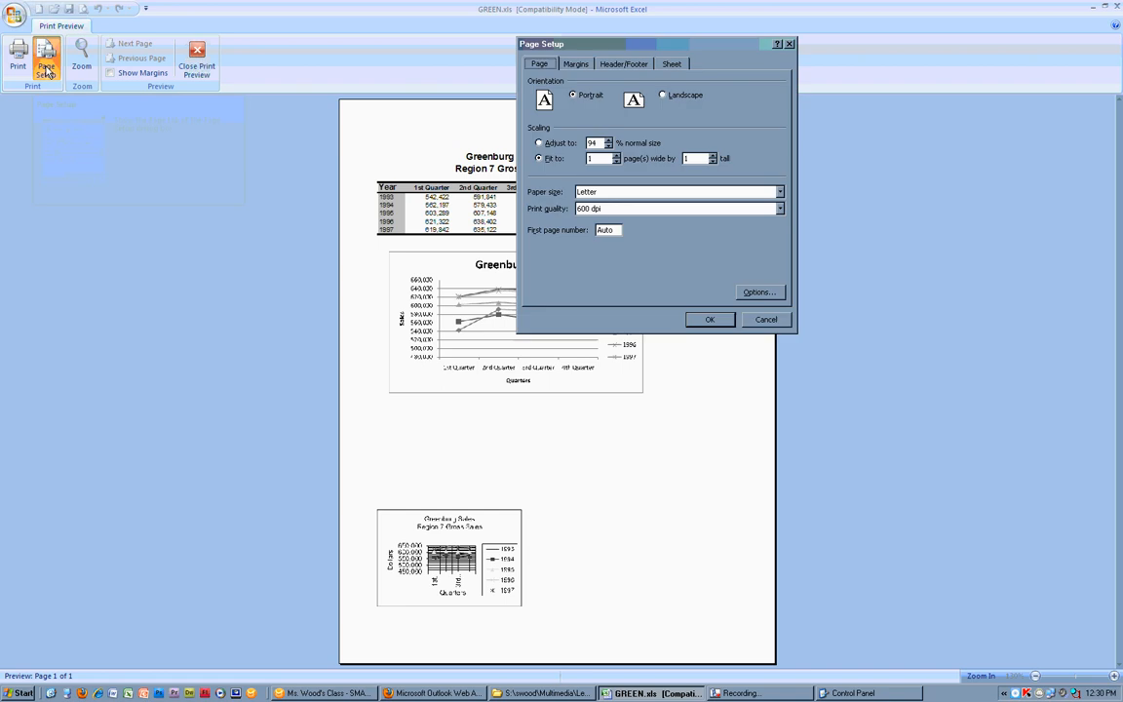
{"action": "left_click", "coordinate": [632, 66]}
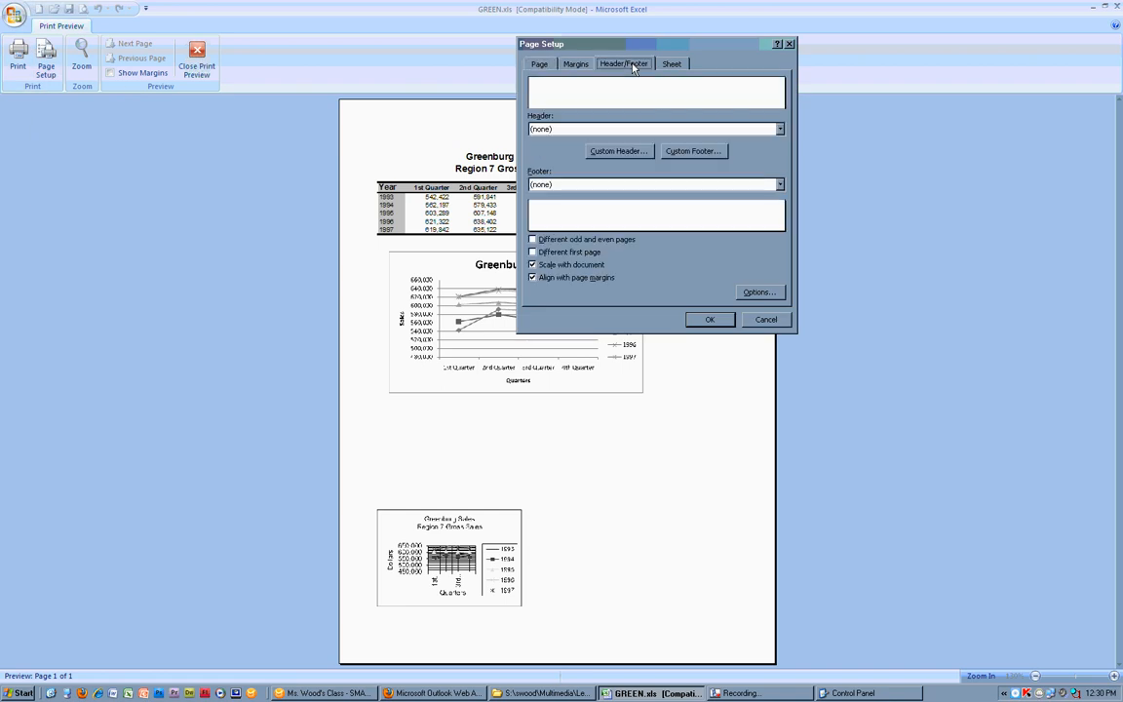
{"action": "left_click", "coordinate": [629, 153]}
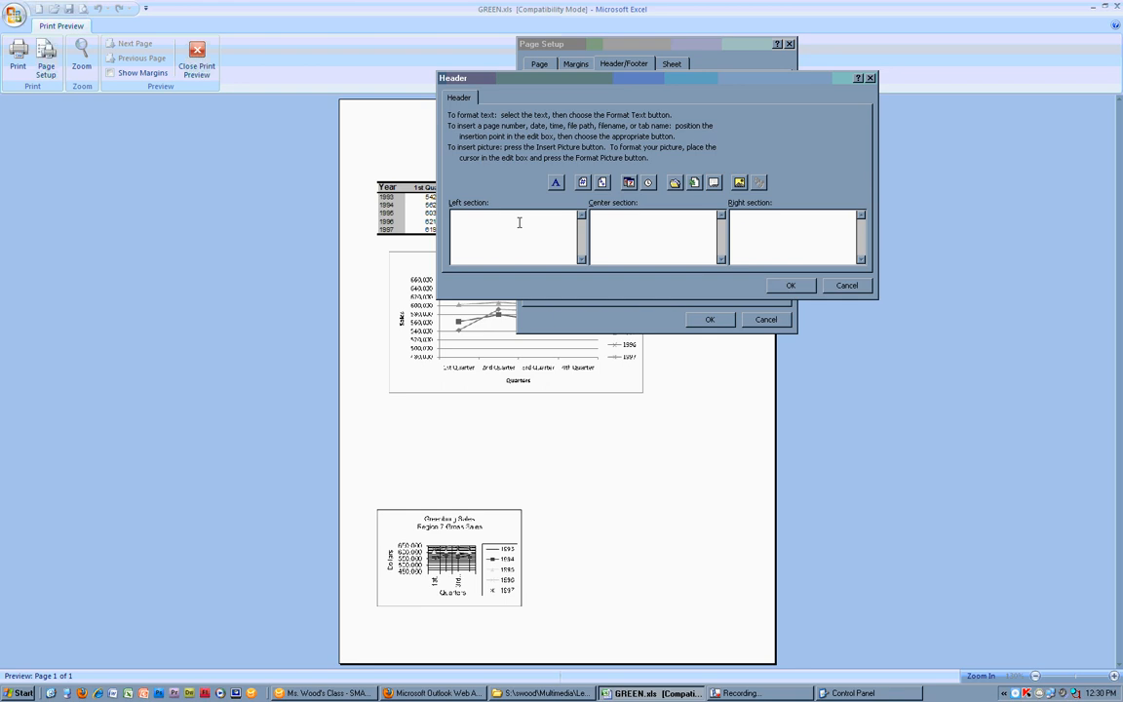
{"action": "type", "text": "Ms. Wood"}
{"action": "left_click", "coordinate": [620, 219]}
{"action": "type", "text": "Green"}
{"action": "left_click", "coordinate": [791, 285]}
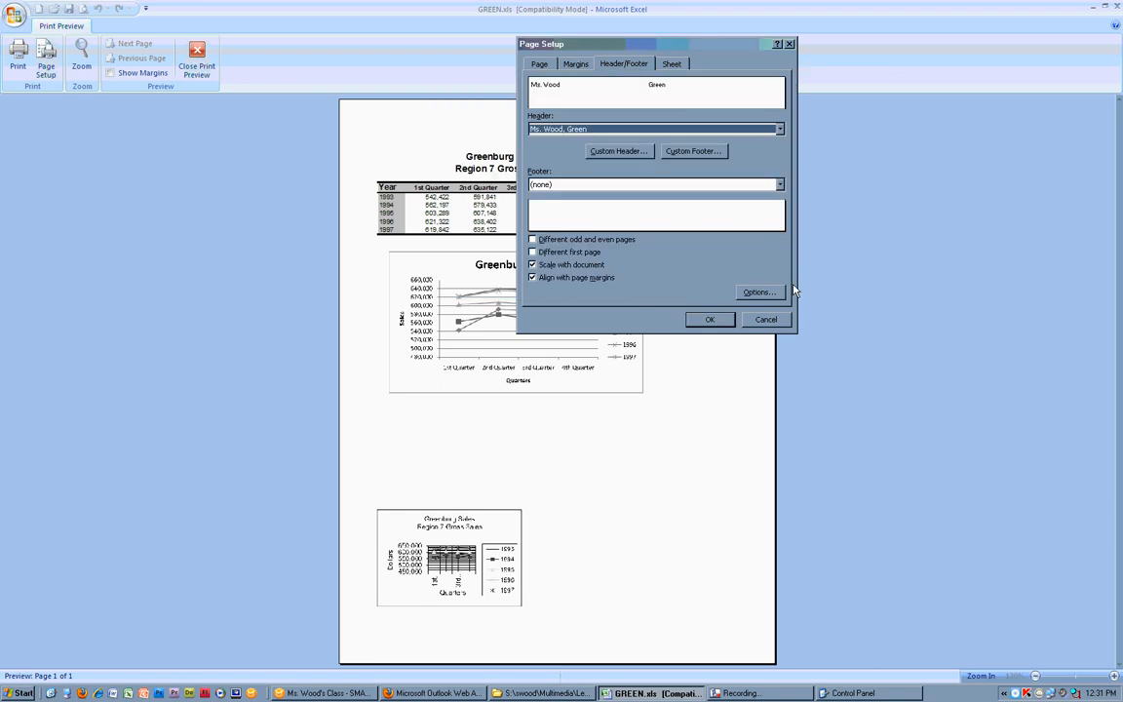
{"action": "left_click", "coordinate": [710, 319]}
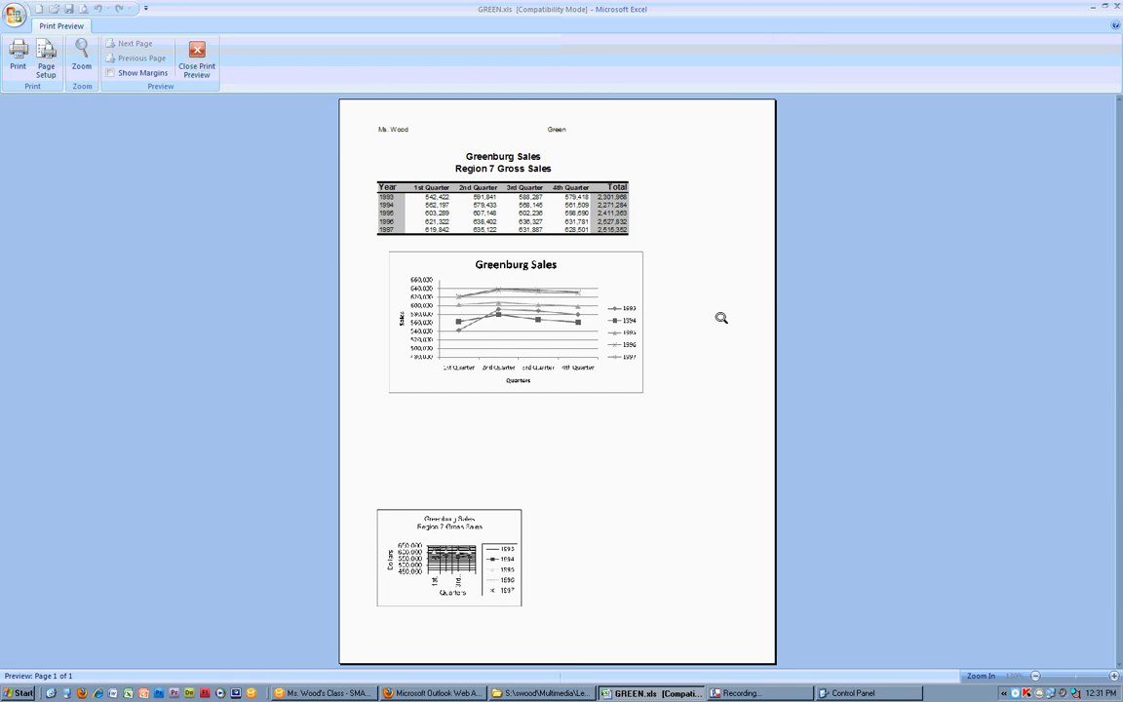
{"action": "mouse_move", "coordinate": [410, 130]}
{"action": "left_mouse_down"}
{"action": "mouse_move", "coordinate": [389, 156]}
{"action": "mouse_move", "coordinate": [331, 107]}
{"action": "left_mouse_up"}
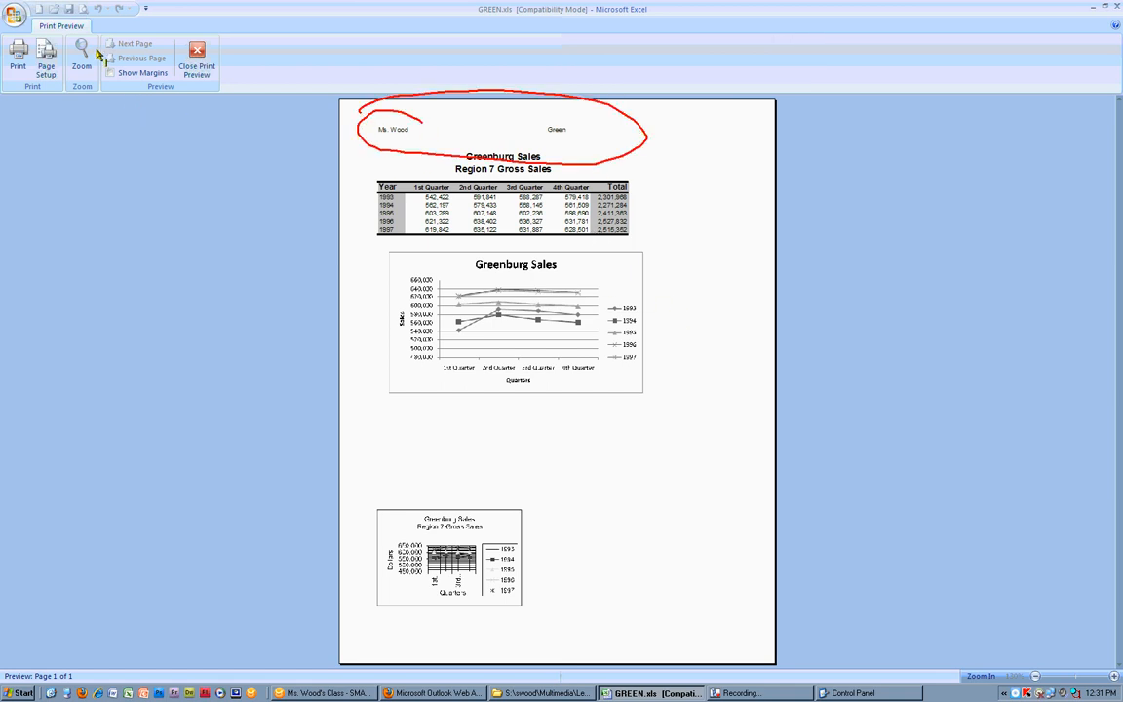
{"action": "mouse_move", "coordinate": [97, 46]}
{"action": "left_mouse_down"}
{"action": "mouse_move", "coordinate": [162, 43]}
{"action": "mouse_move", "coordinate": [99, 45]}
{"action": "left_mouse_up"}
{"action": "mouse_move", "coordinate": [31, 673]}
{"action": "left_mouse_down"}
{"action": "mouse_move", "coordinate": [101, 667]}
{"action": "mouse_move", "coordinate": [20, 653]}
{"action": "left_mouse_up"}
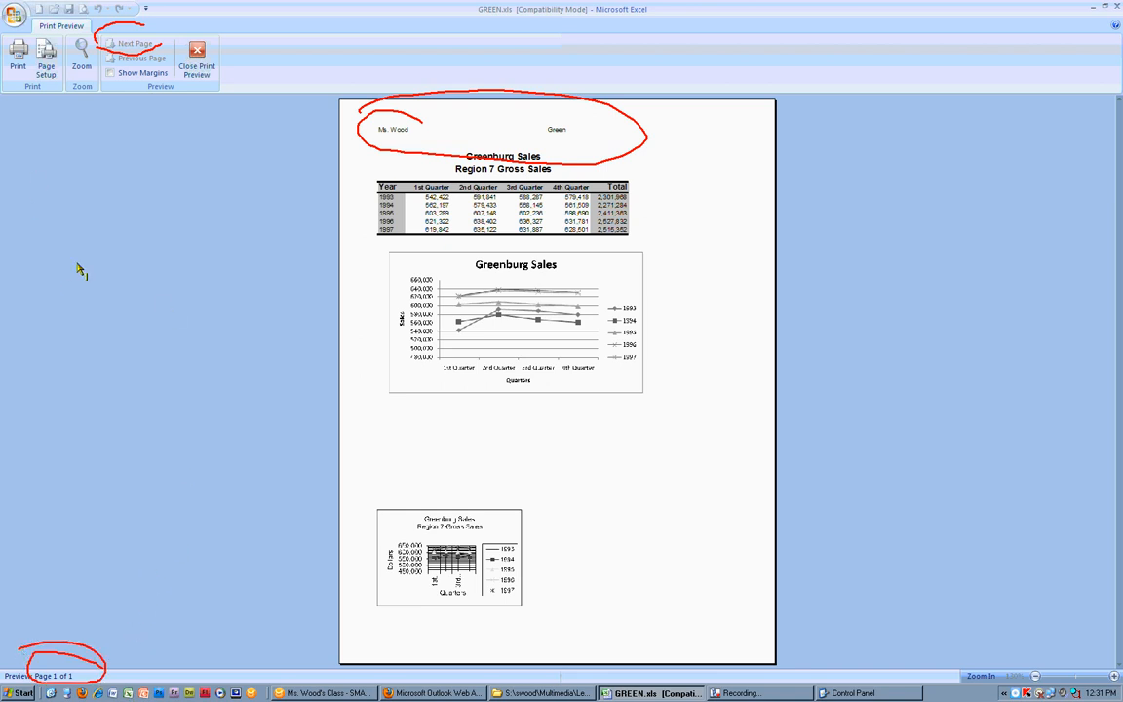
{"action": "mouse_move", "coordinate": [77, 261]}
{"action": "left_mouse_down"}
{"action": "mouse_move", "coordinate": [21, 65]}
{"action": "mouse_move", "coordinate": [33, 84]}
{"action": "mouse_move", "coordinate": [39, 29]}
{"action": "mouse_move", "coordinate": [34, 86]}
{"action": "left_mouse_up"}
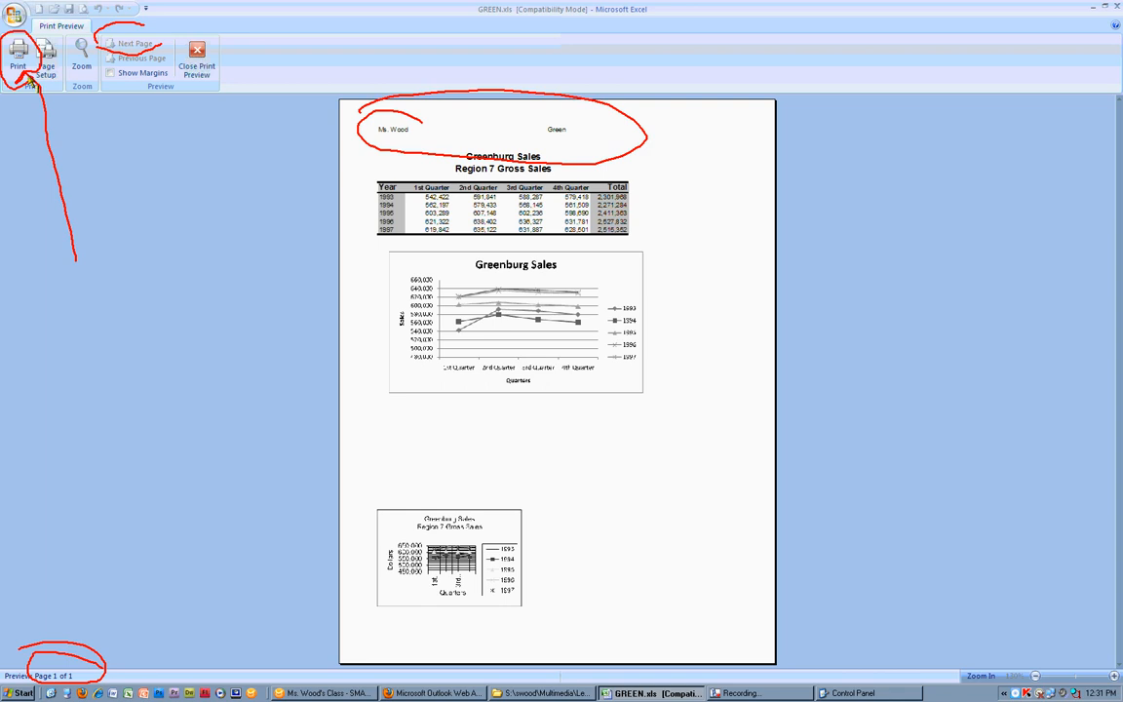
{"action": "key", "text": "Escape"}
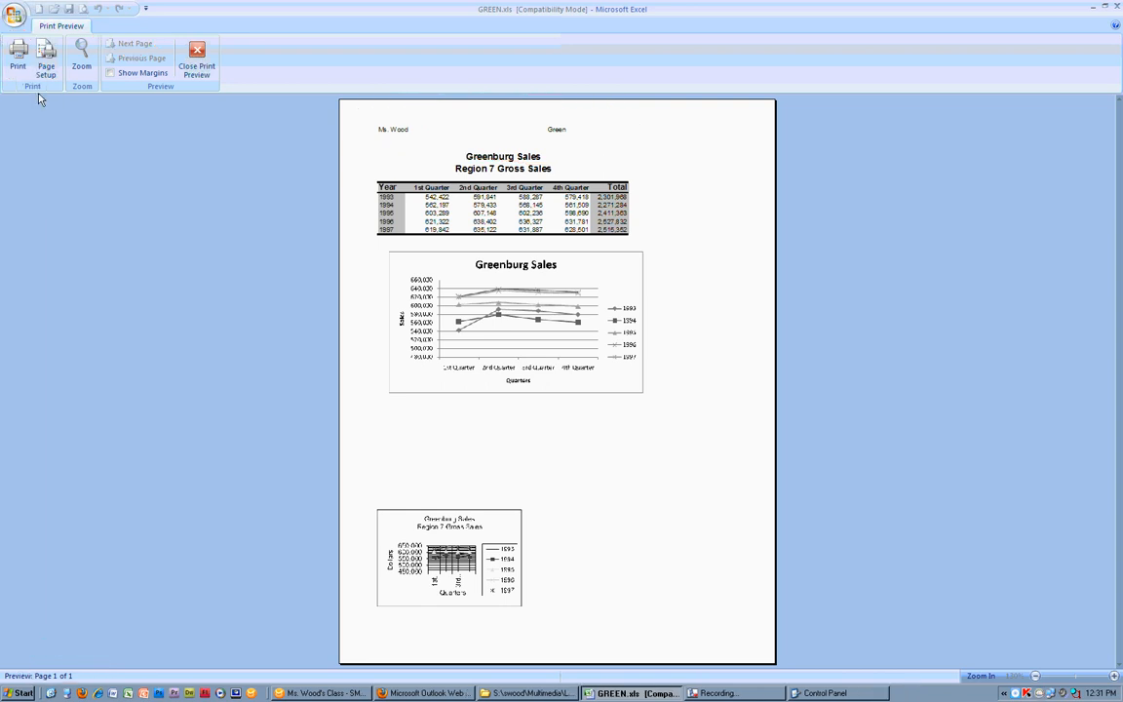
Step: Close the print preview and save the workbook
{"action": "left_click", "coordinate": [202, 59]}
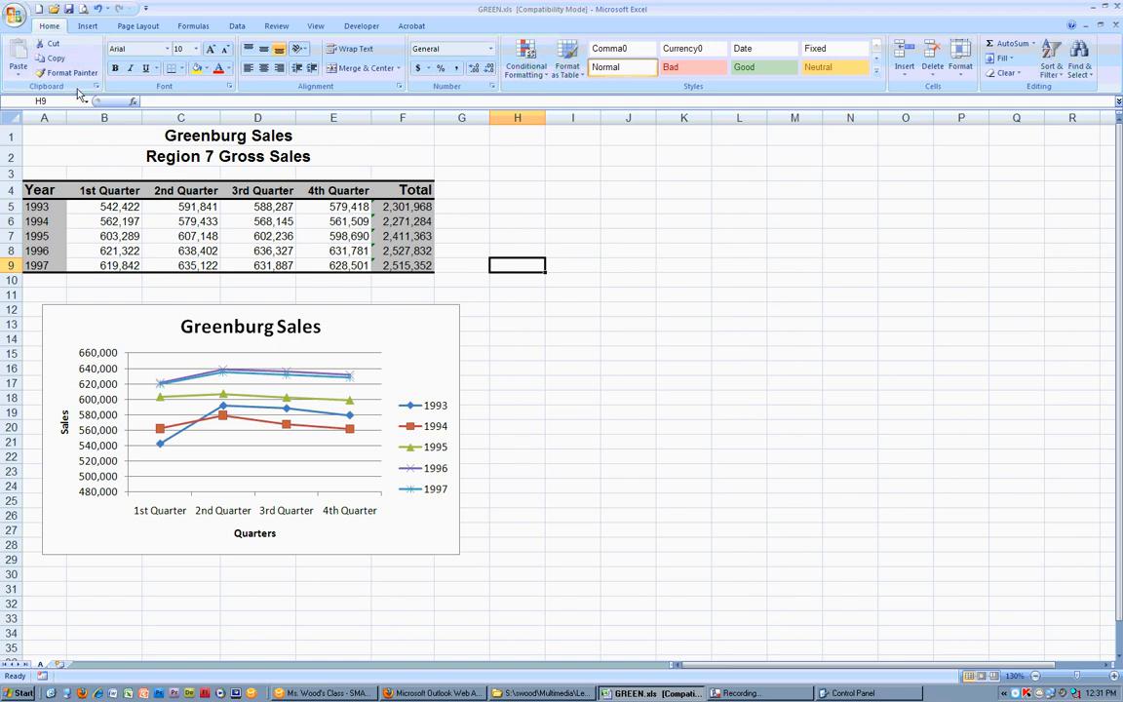
{"action": "left_click", "coordinate": [68, 8]}
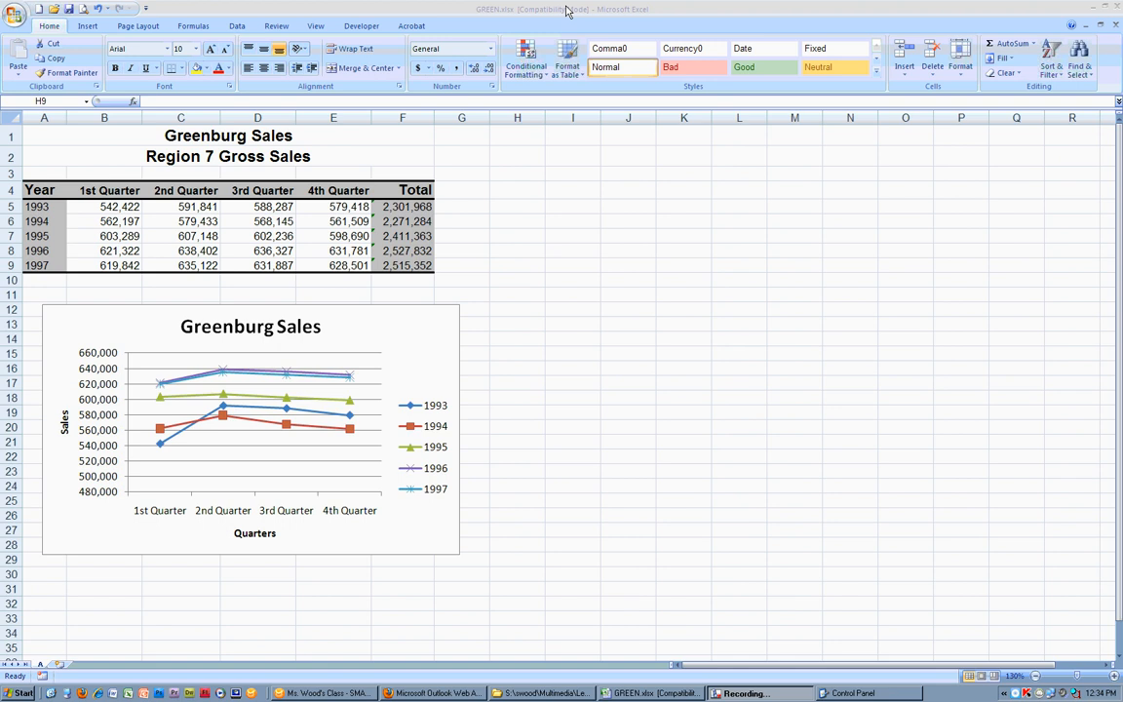
Step: Examine the formulas in the Total column, cells F5 through F9
{"action": "left_click", "coordinate": [417, 209]}
{"action": "key", "text": "Down"}
{"action": "key", "text": "Down"}
{"action": "key", "text": "Down"}
{"action": "key", "text": "Down"}
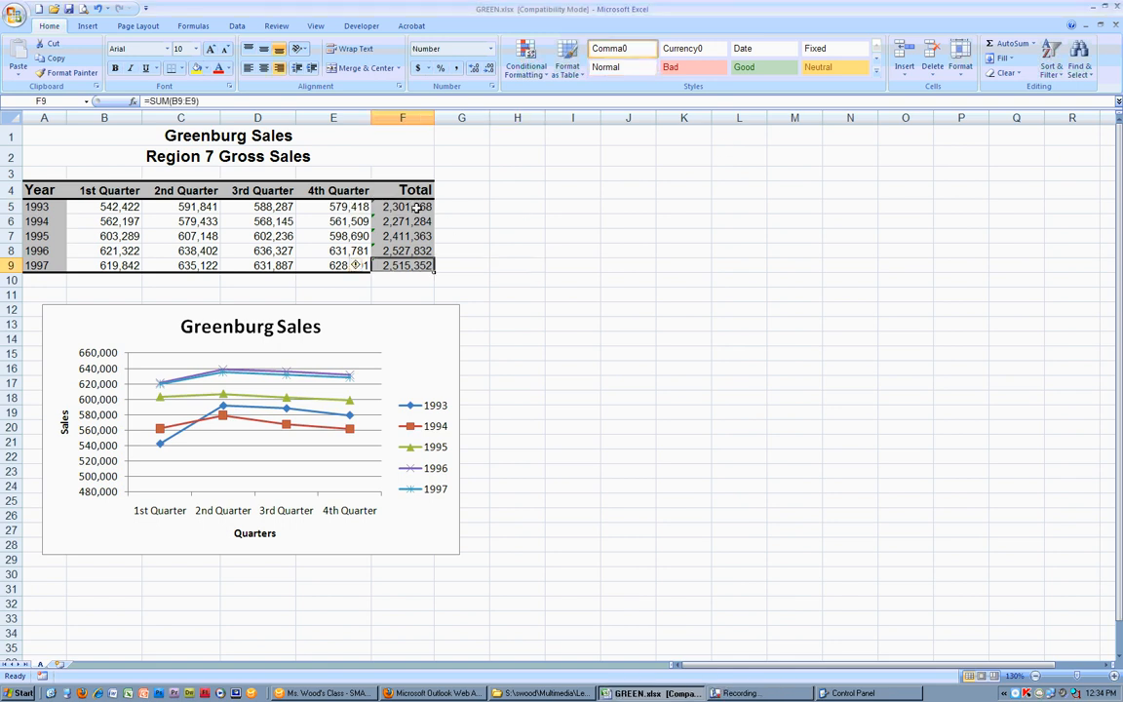
{"action": "left_click", "coordinate": [424, 207]}
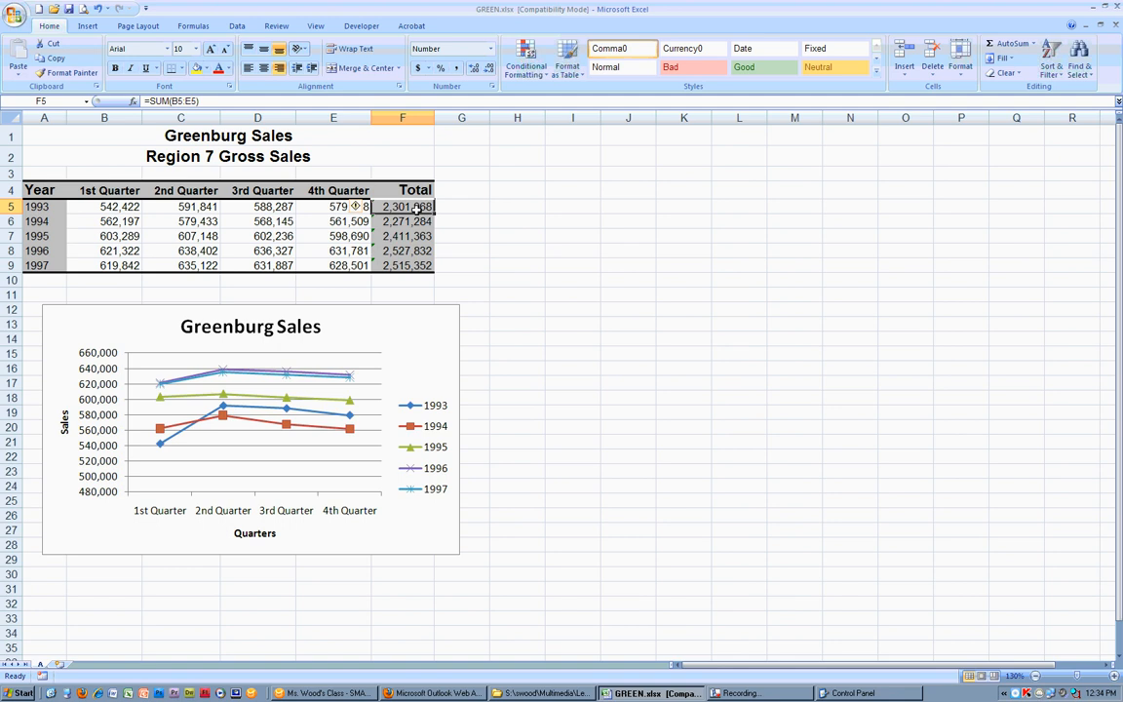
Step: Display the formulas in the worksheet cells instead of their resulting values
{"action": "left_click", "coordinate": [460, 264]}
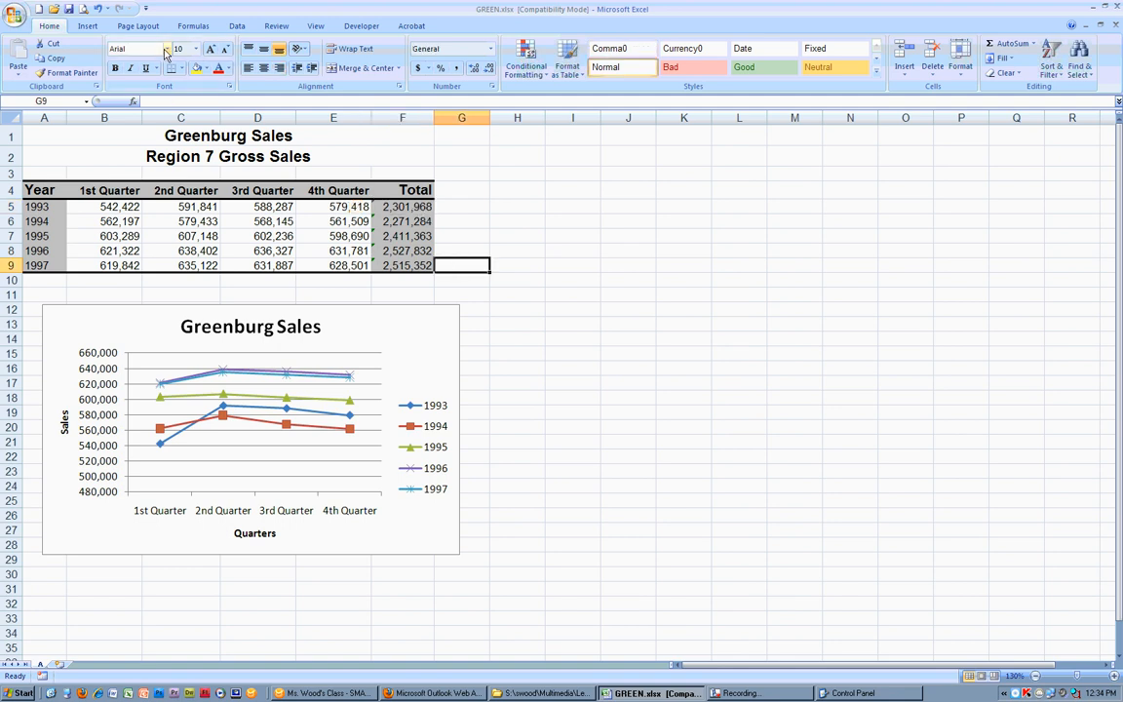
{"action": "left_click", "coordinate": [193, 26]}
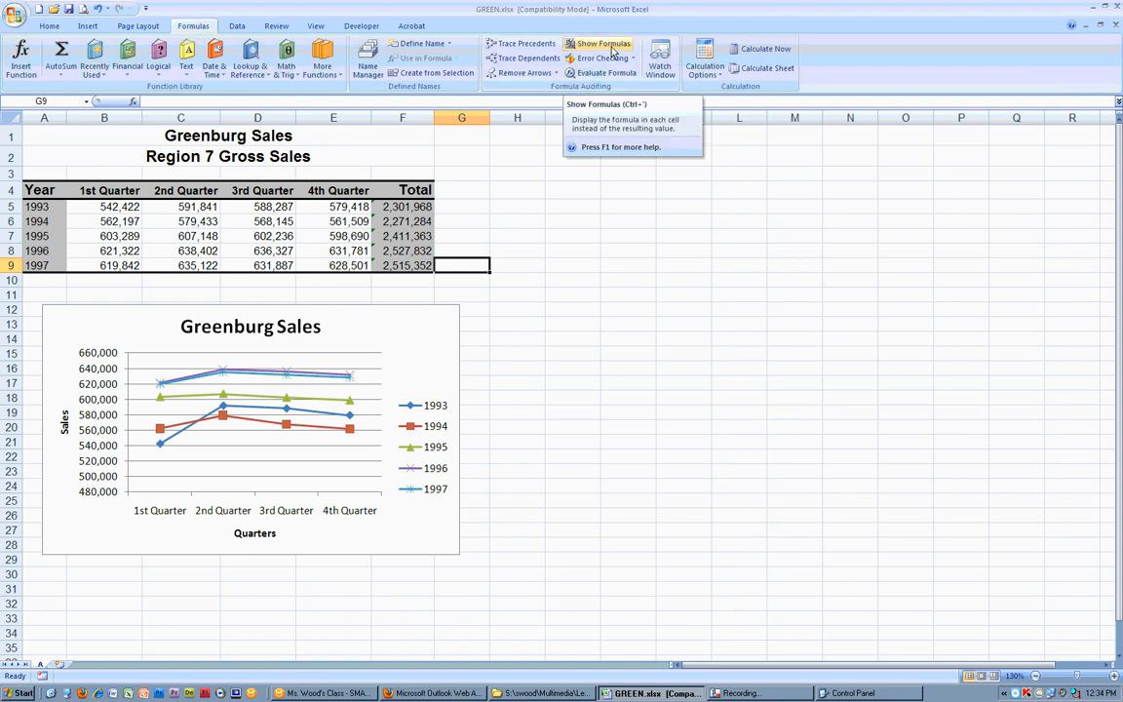
{"action": "left_click", "coordinate": [605, 44]}
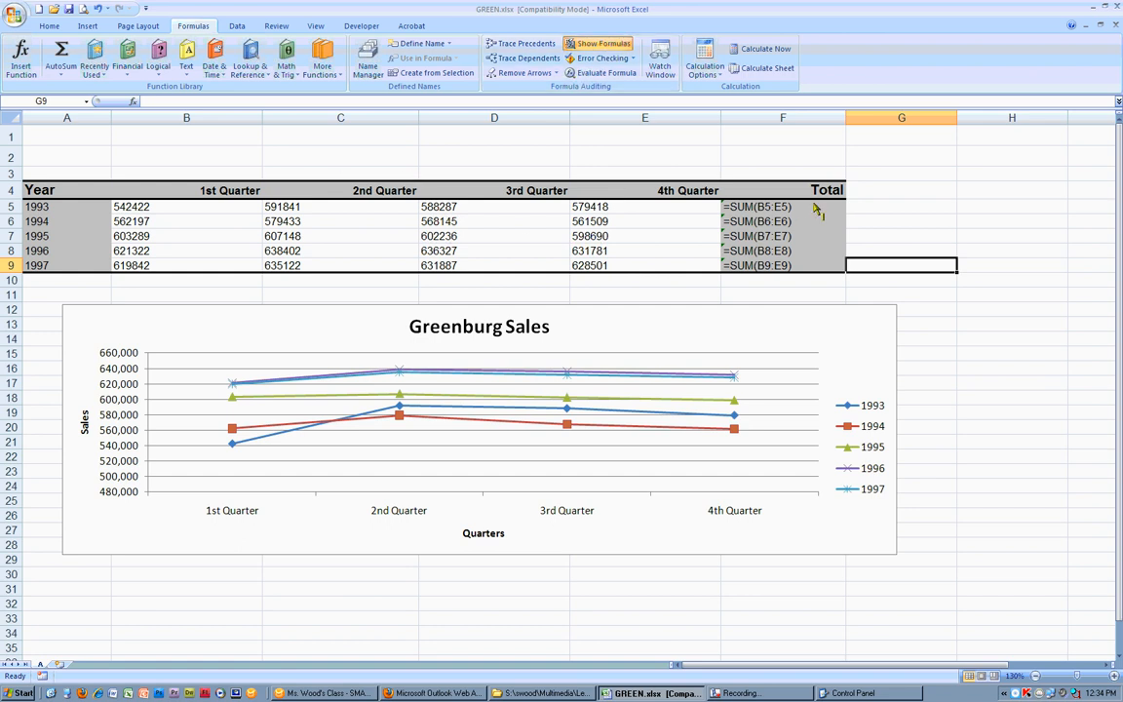
{"action": "mouse_move", "coordinate": [813, 204]}
{"action": "left_mouse_down"}
{"action": "mouse_move", "coordinate": [692, 269]}
{"action": "mouse_move", "coordinate": [768, 199]}
{"action": "left_mouse_up"}
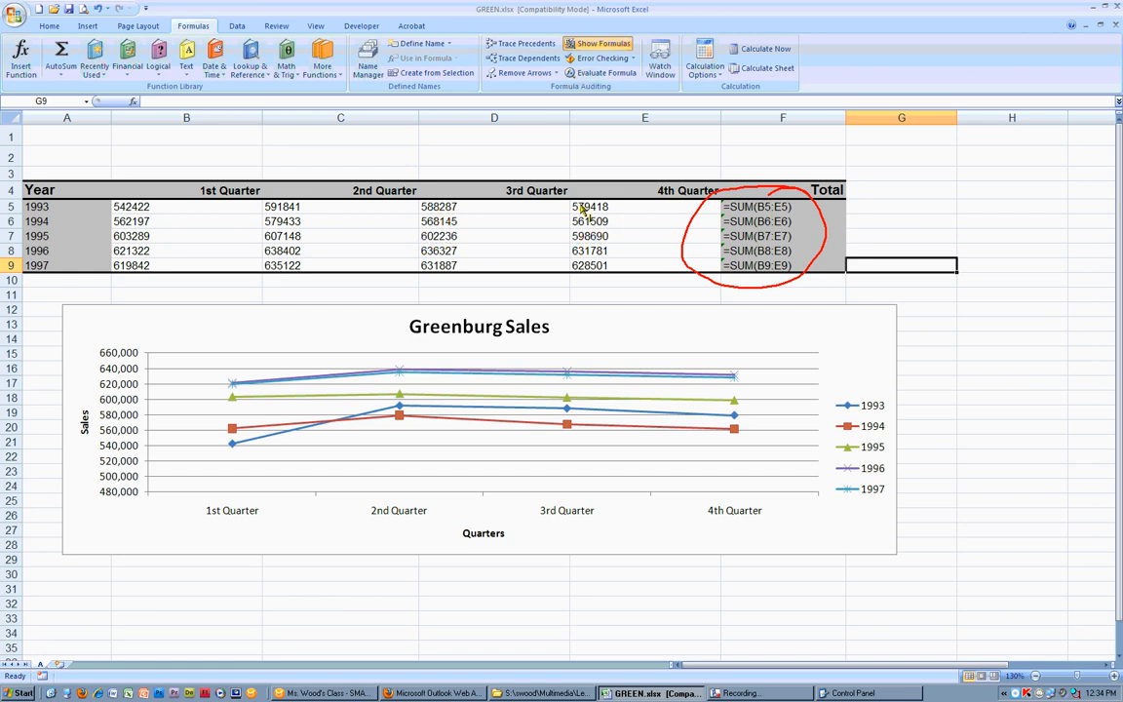
{"action": "key", "text": "Escape"}
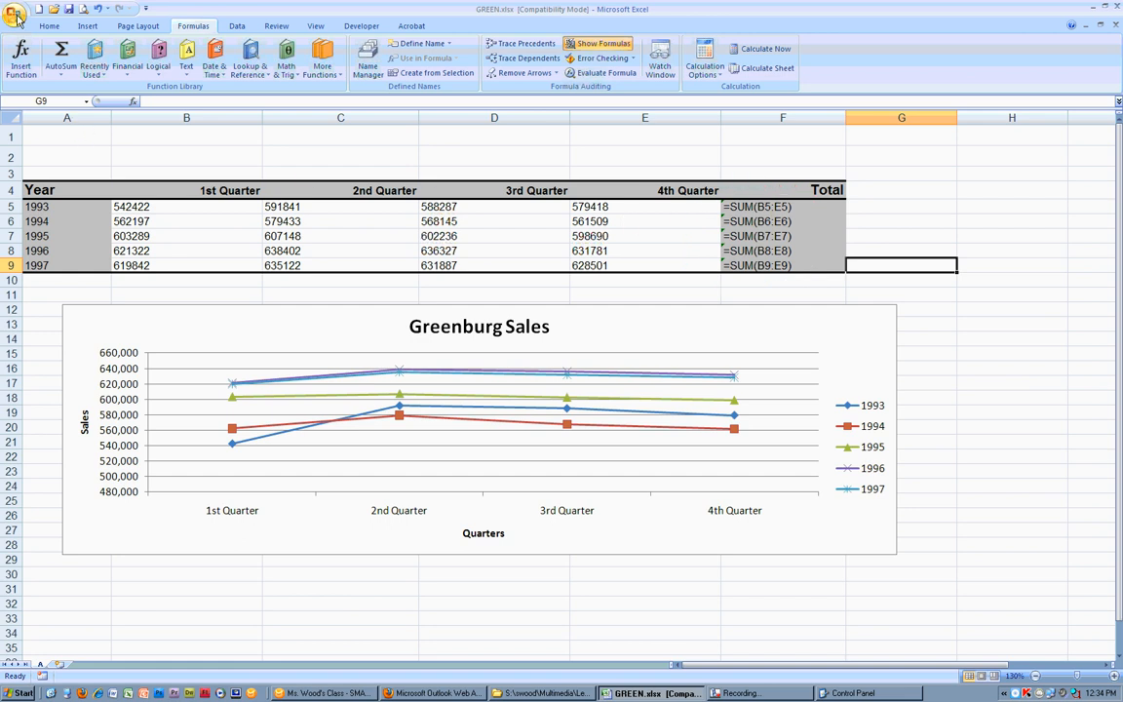
Step: Preview how the worksheet prints with its formulas displayed, and close the preview
{"action": "left_click", "coordinate": [17, 17]}
{"action": "mouse_move", "coordinate": [84, 167]}
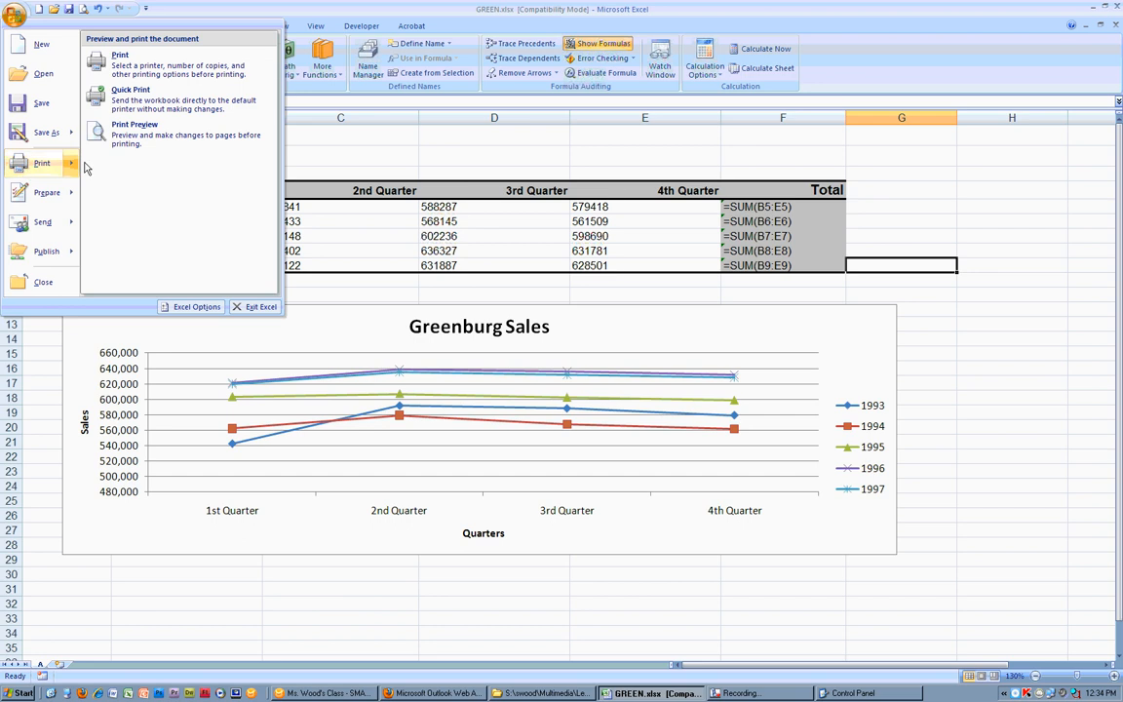
{"action": "left_click", "coordinate": [135, 130]}
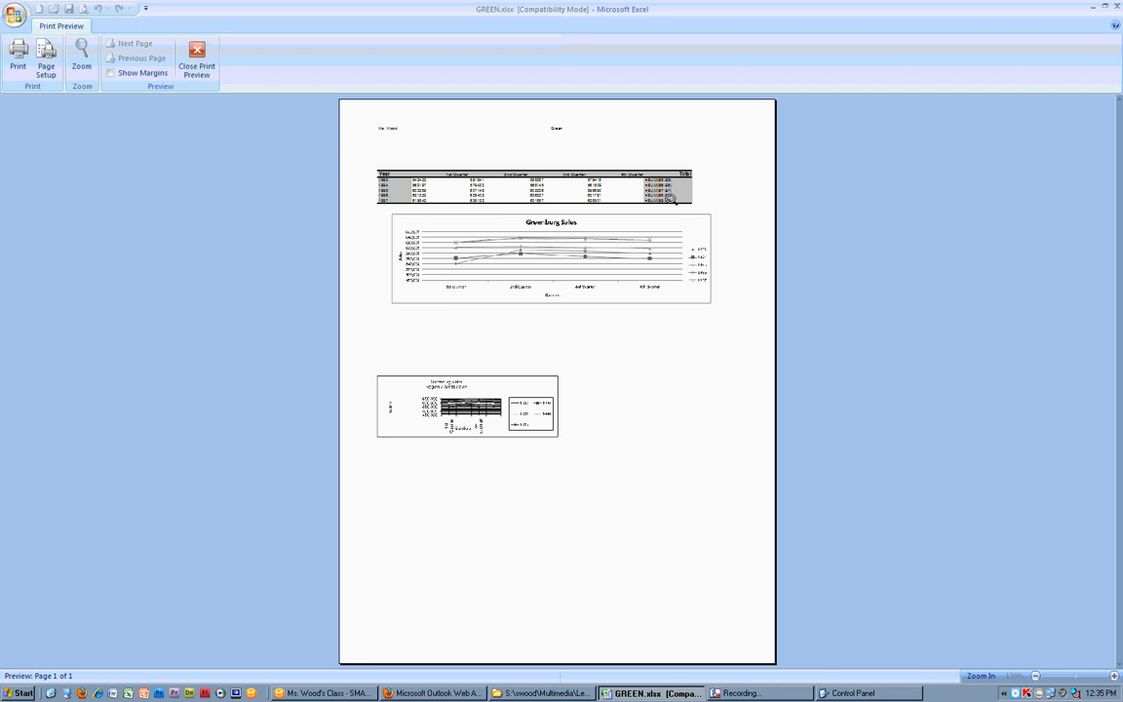
{"action": "left_click", "coordinate": [199, 64]}
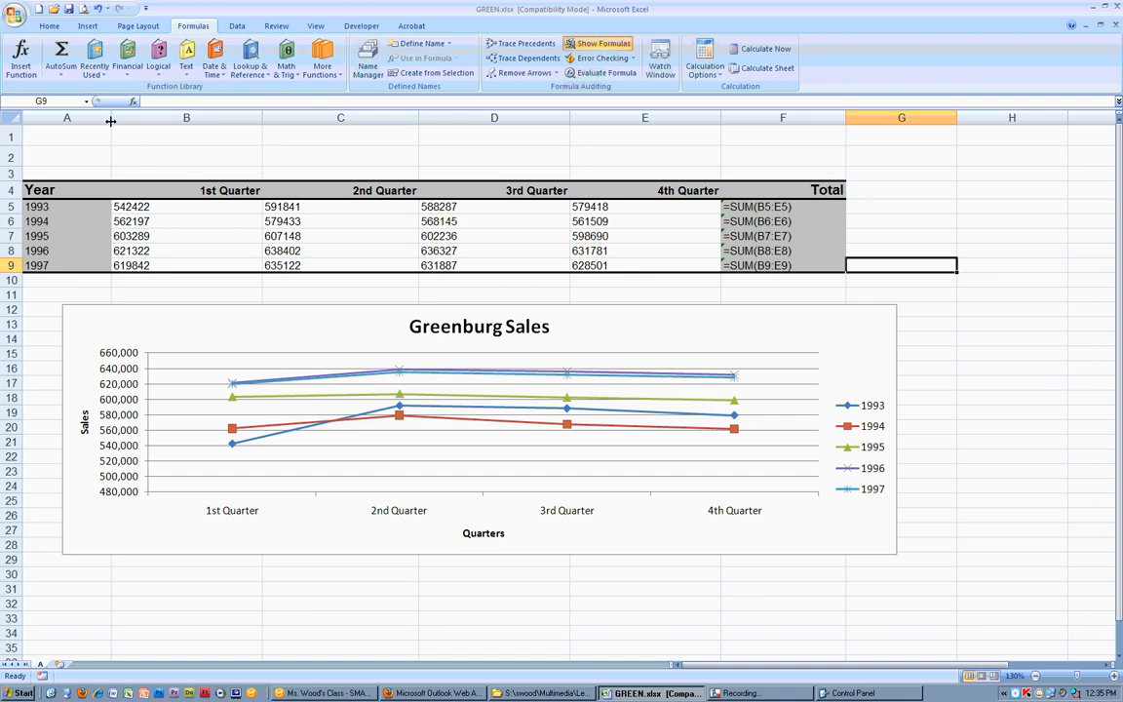
Step: Narrow column A around the years and autofit columns B through E to their contents
{"action": "left_click_drag", "start_coordinate": [111, 120], "coordinate": [63, 118]}
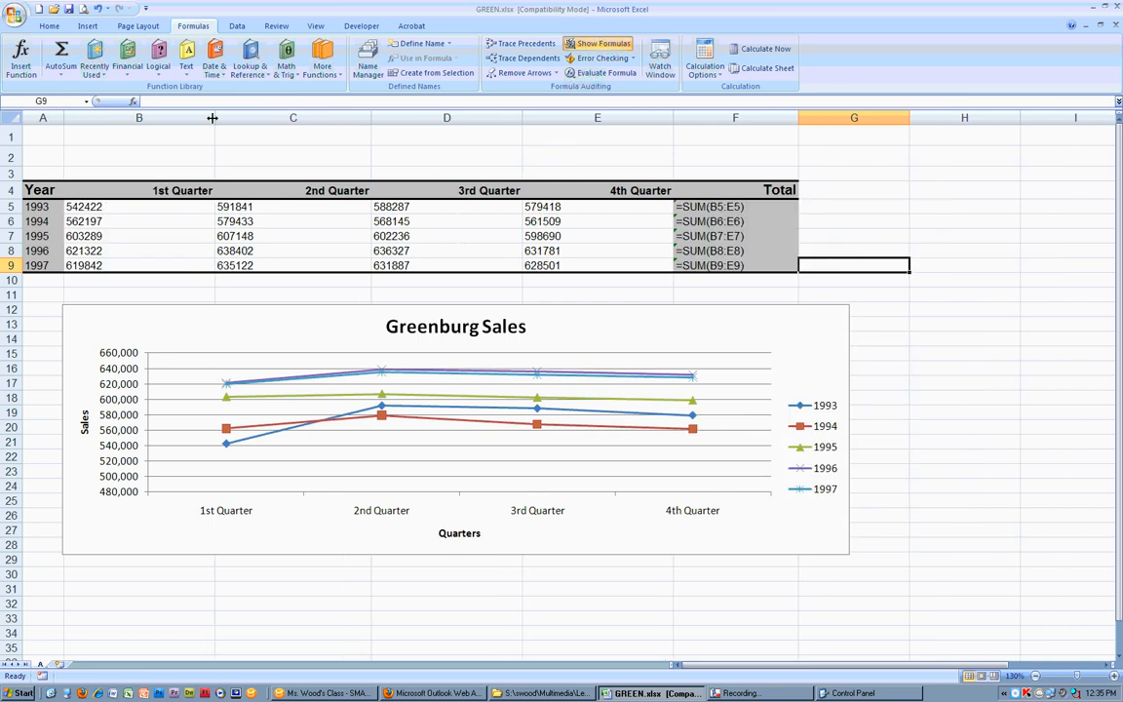
{"action": "double_click", "coordinate": [212, 117]}
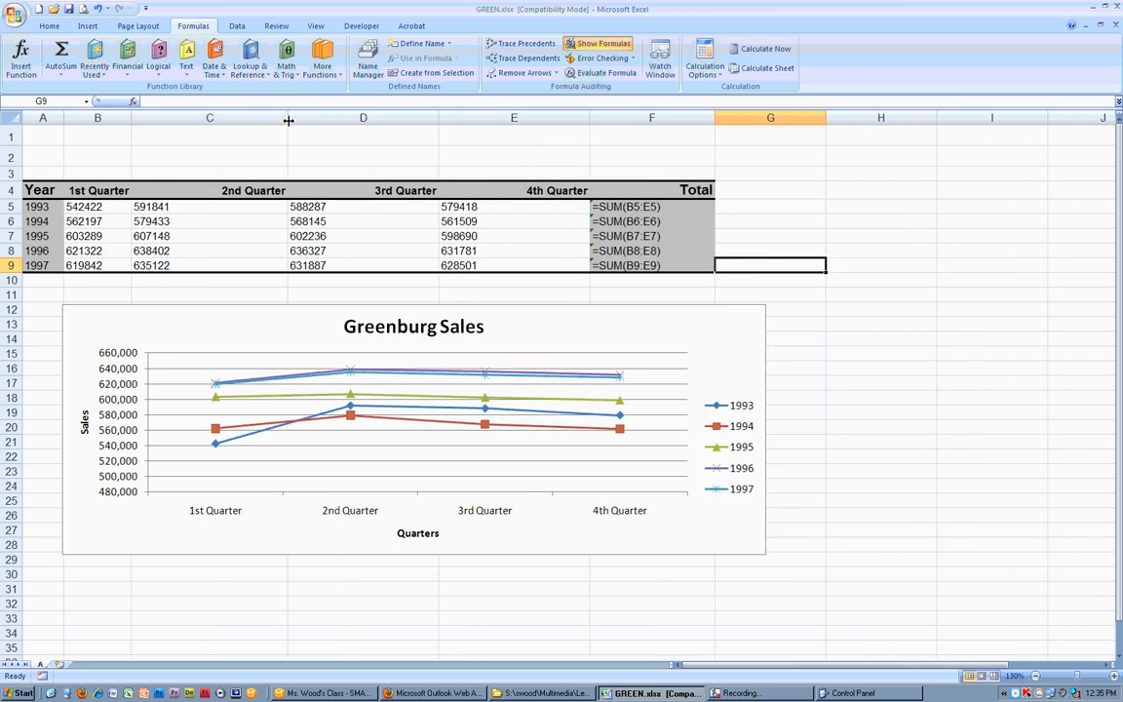
{"action": "double_click", "coordinate": [289, 118]}
{"action": "double_click", "coordinate": [354, 117]}
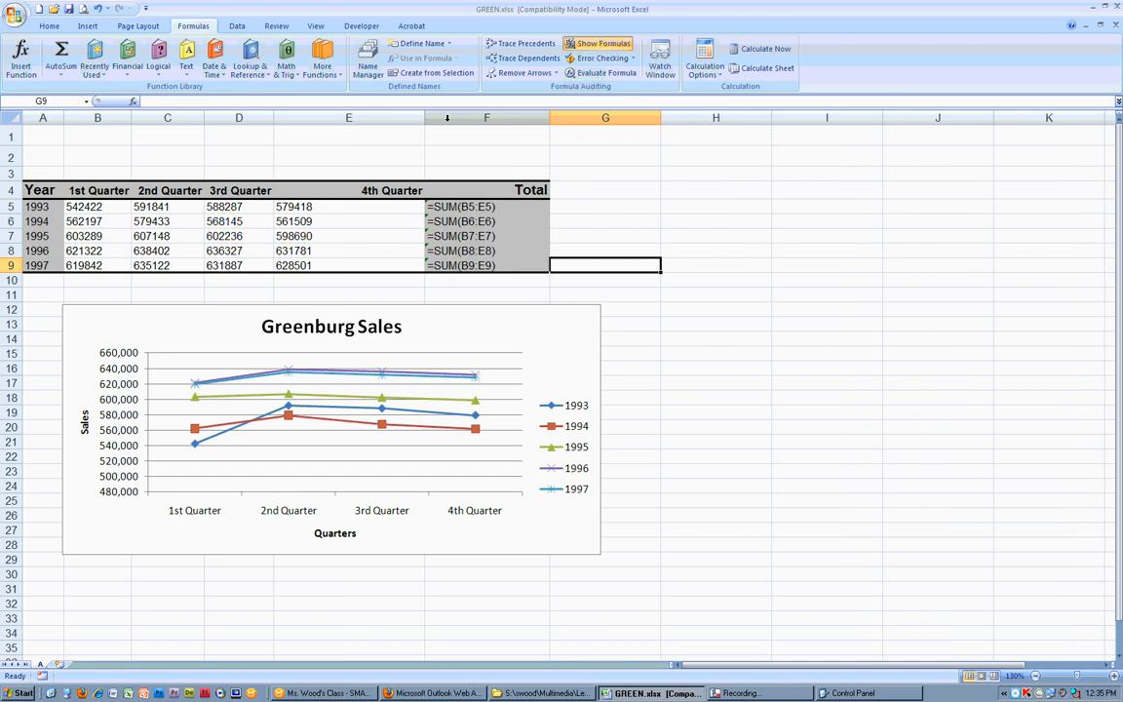
{"action": "double_click", "coordinate": [428, 119]}
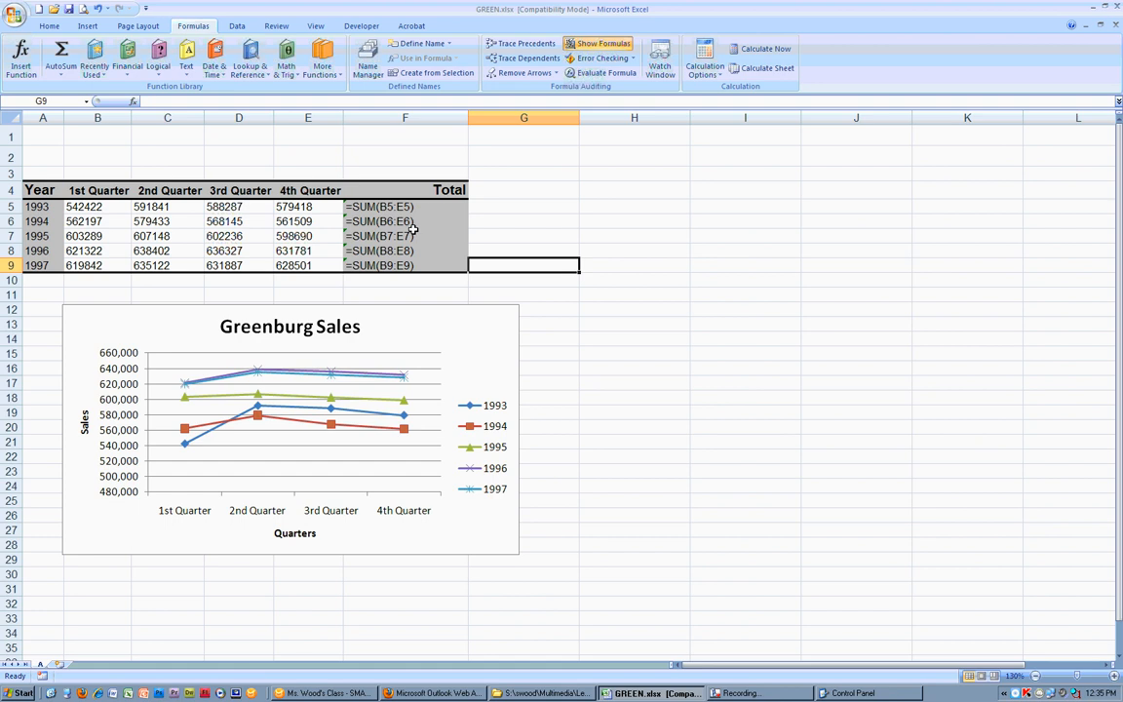
Step: Check the header and page count of the narrowed formula sheet in the print preview, and close the preview
{"action": "left_click", "coordinate": [14, 19]}
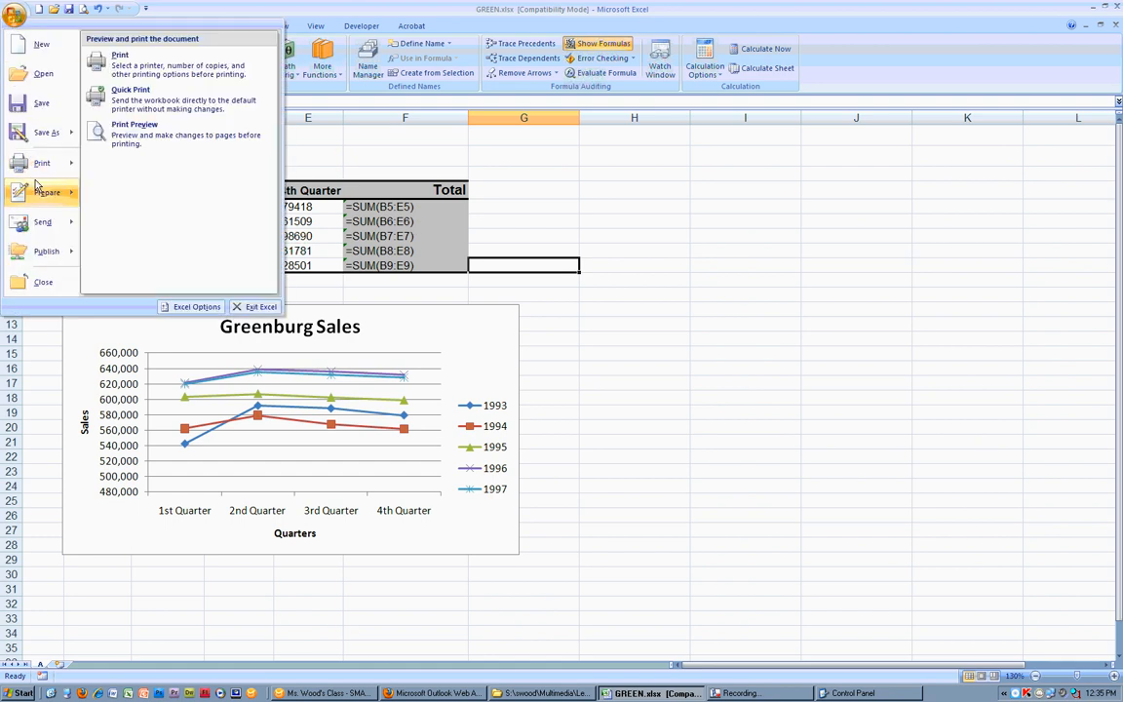
{"action": "left_click", "coordinate": [144, 133]}
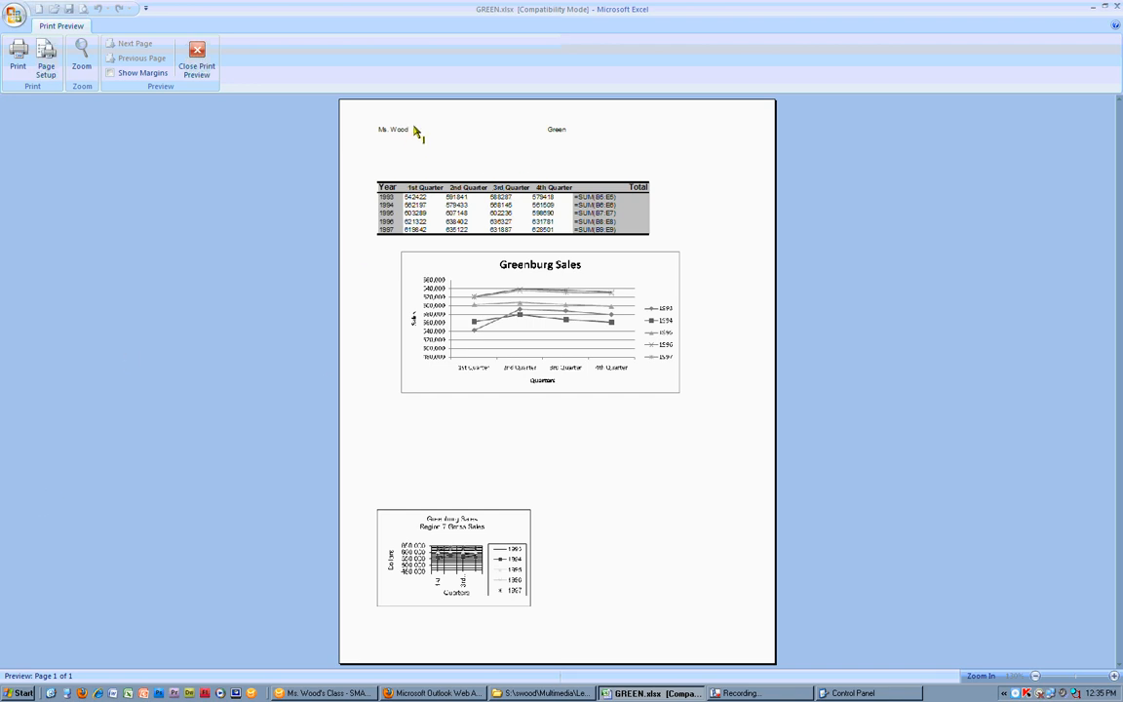
{"action": "mouse_move", "coordinate": [410, 113]}
{"action": "left_mouse_down"}
{"action": "mouse_move", "coordinate": [448, 173]}
{"action": "mouse_move", "coordinate": [400, 115]}
{"action": "left_mouse_up"}
{"action": "mouse_move", "coordinate": [88, 652]}
{"action": "left_mouse_down"}
{"action": "mouse_move", "coordinate": [37, 678]}
{"action": "mouse_move", "coordinate": [54, 662]}
{"action": "left_mouse_up"}
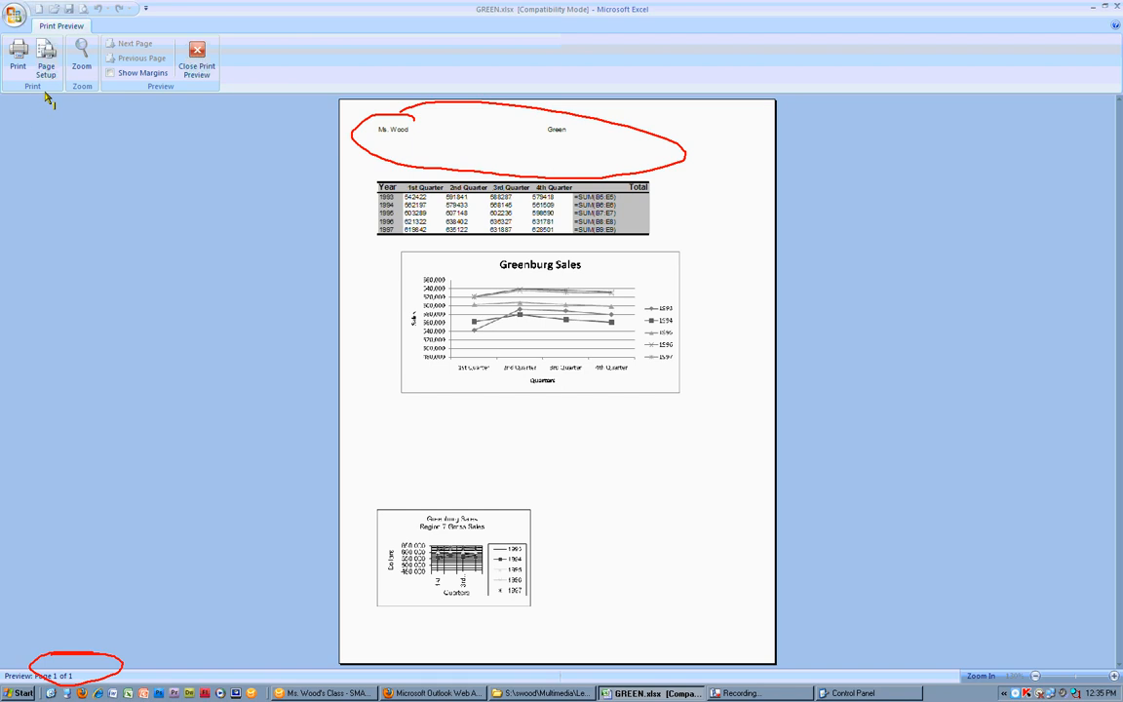
{"action": "left_click", "coordinate": [203, 76]}
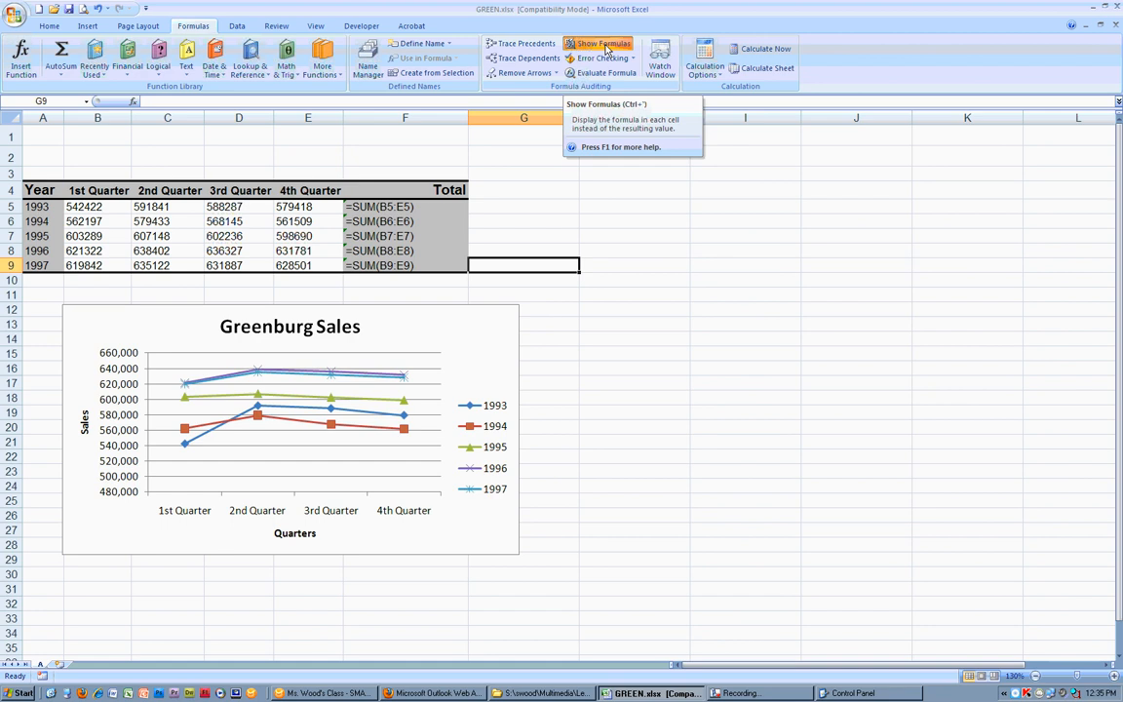
Step: Switch the worksheet from formulas back to values and select the 1993 1st Quarter figure in cell B5
{"action": "left_click", "coordinate": [605, 45]}
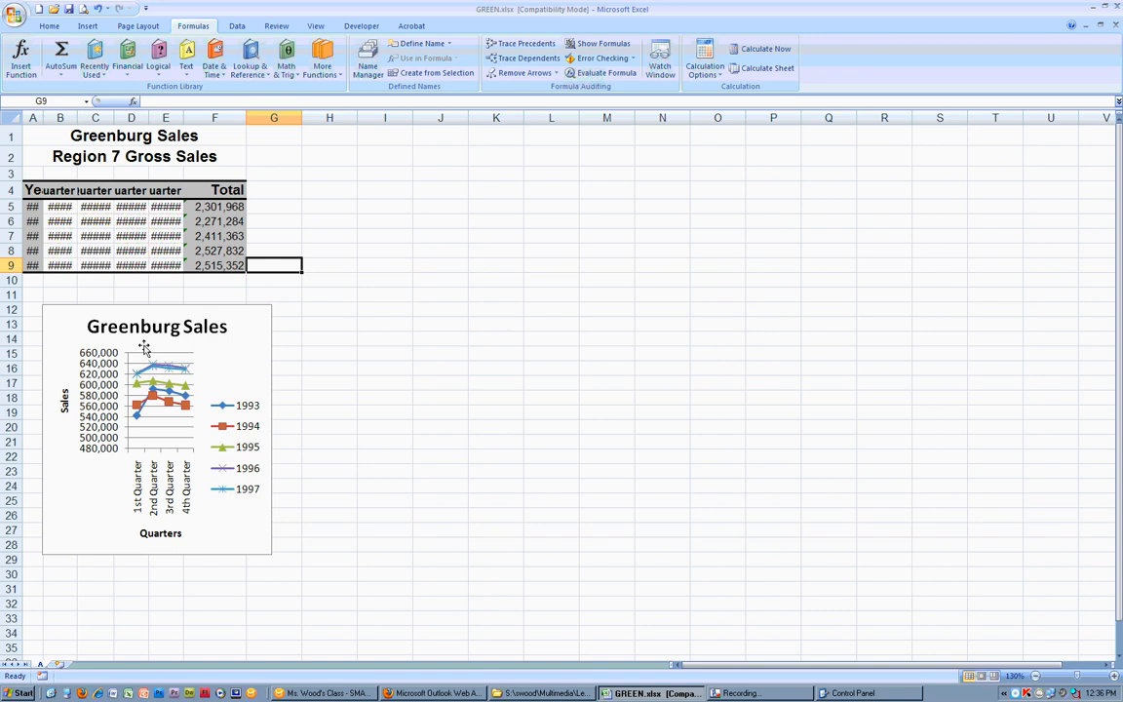
{"action": "left_click", "coordinate": [59, 208]}
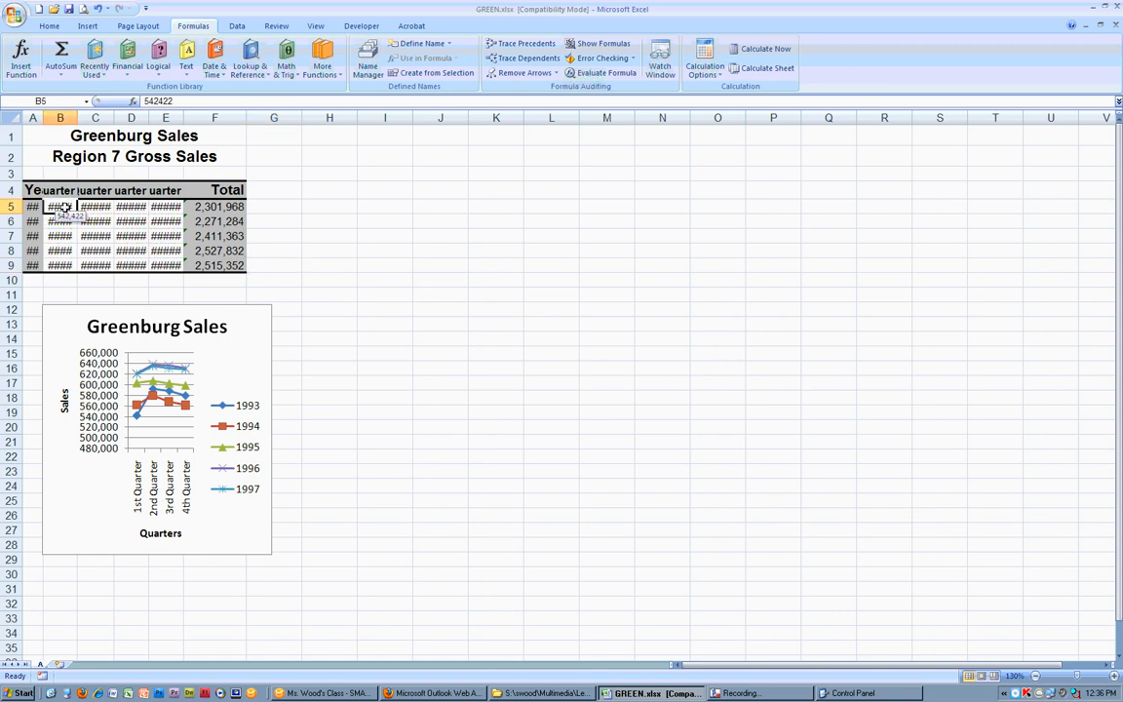